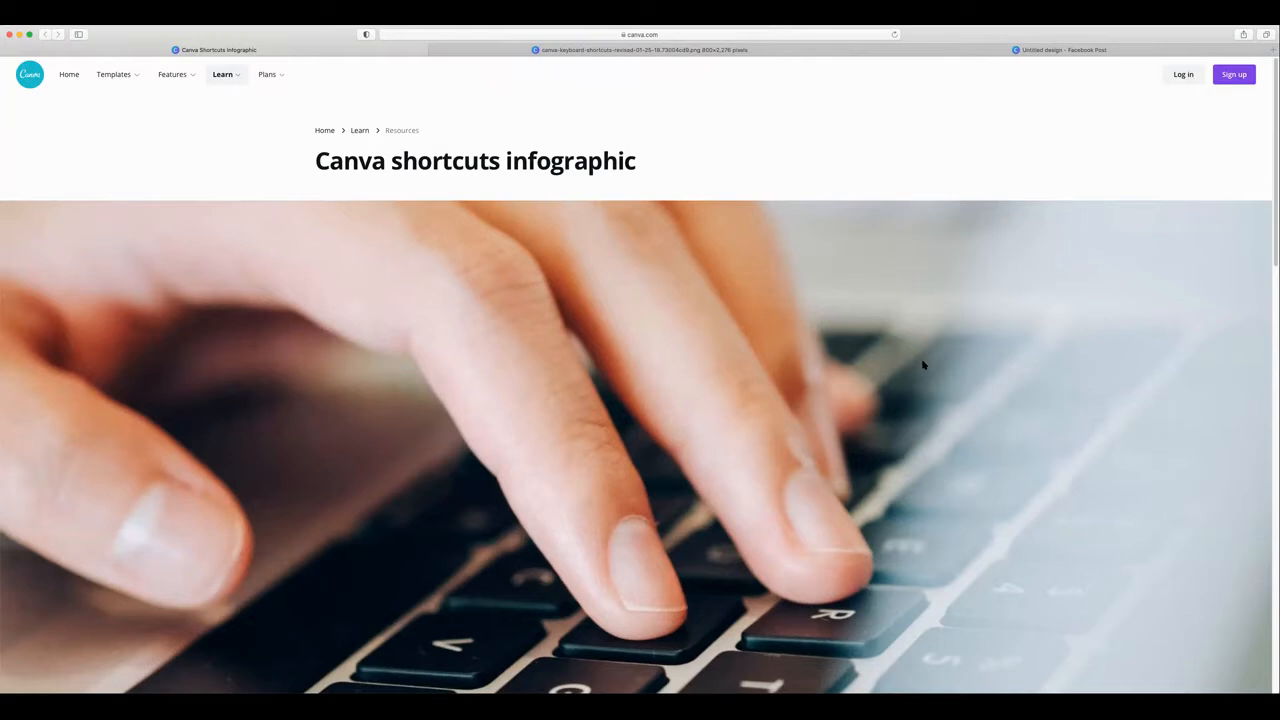
Step: Look over the Canva shortcuts infographic article down to the Canva Shortcuts image
scroll(863, 390, down, 2)
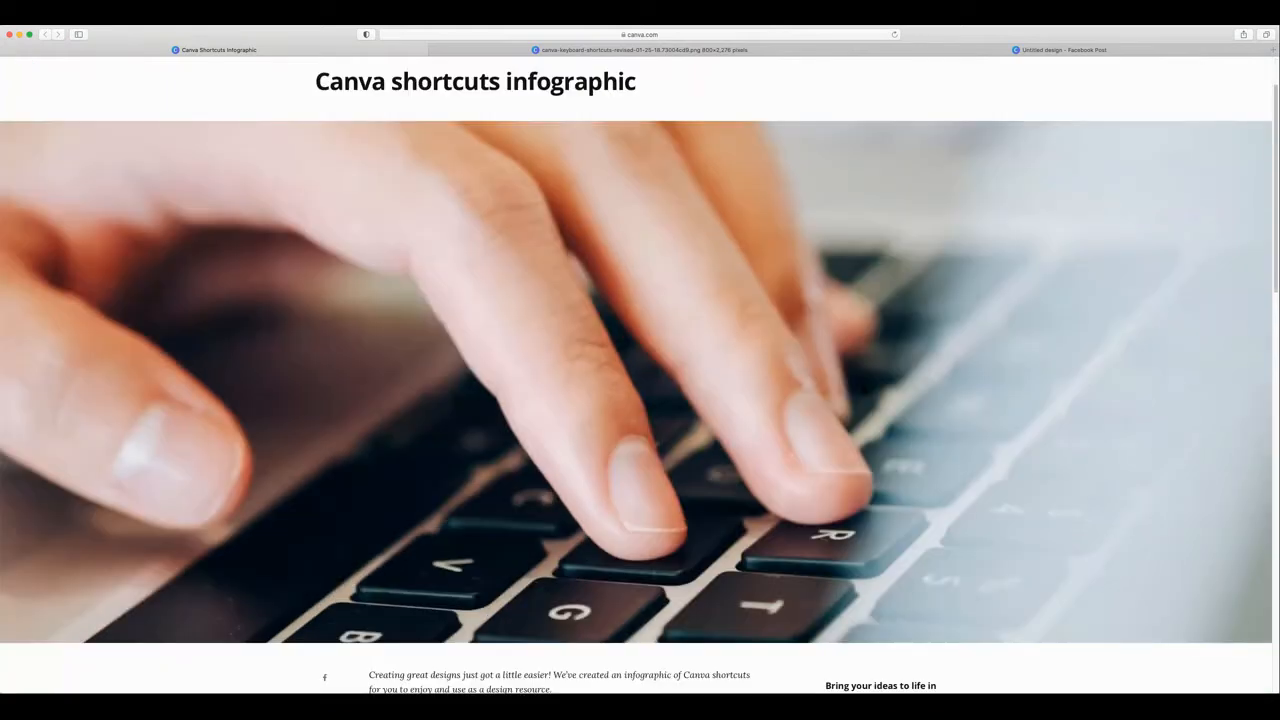
scroll(636, 375, down, 1)
scroll(1068, 420, down, 10)
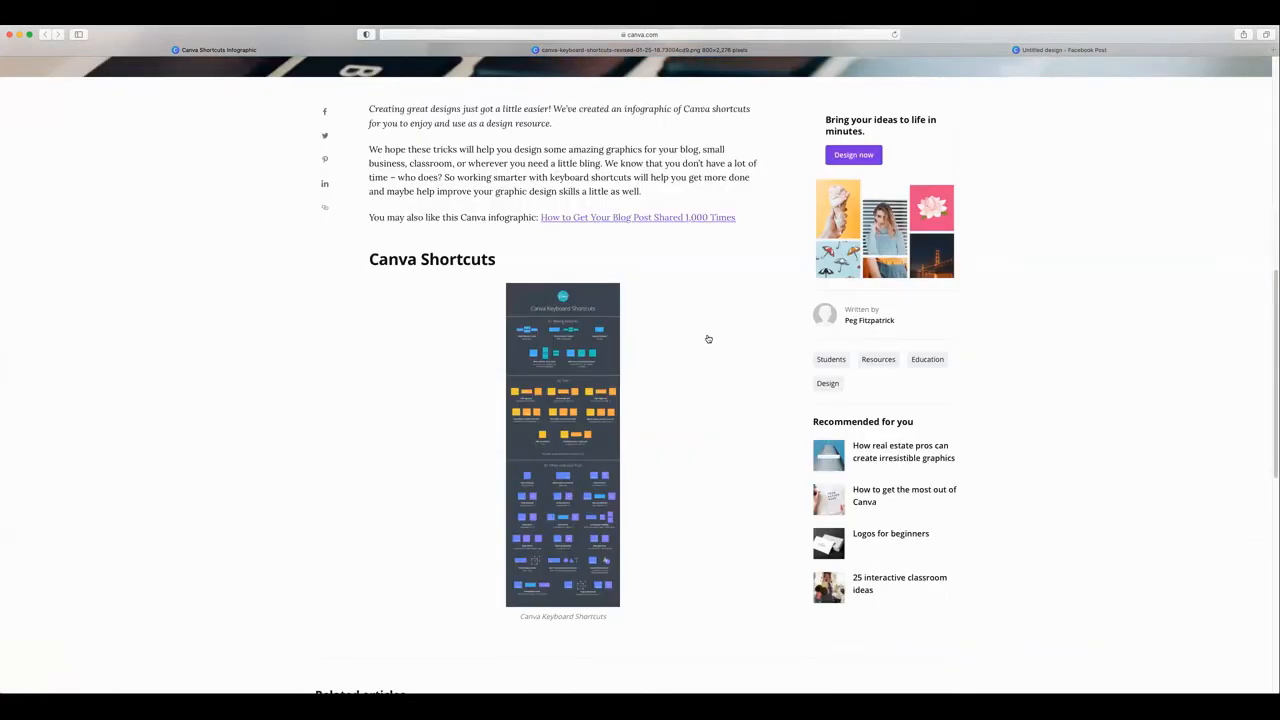
scroll(709, 340, up, 10)
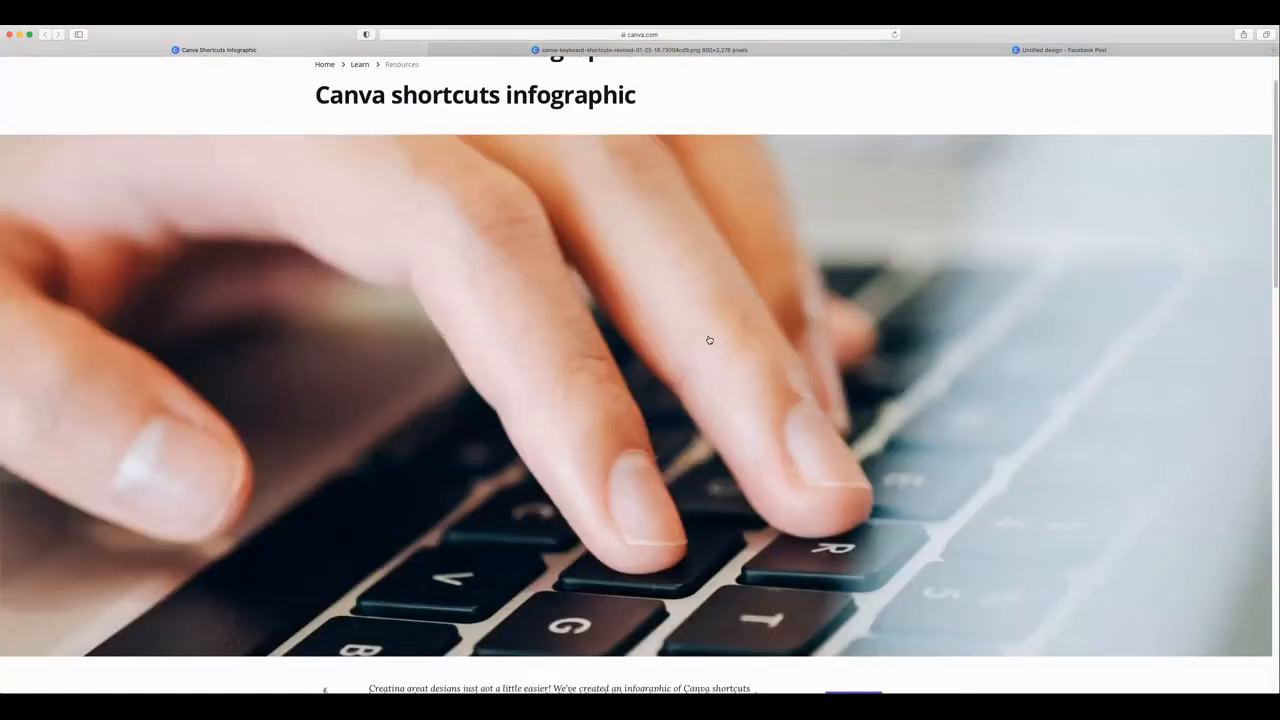
scroll(709, 340, down, 10)
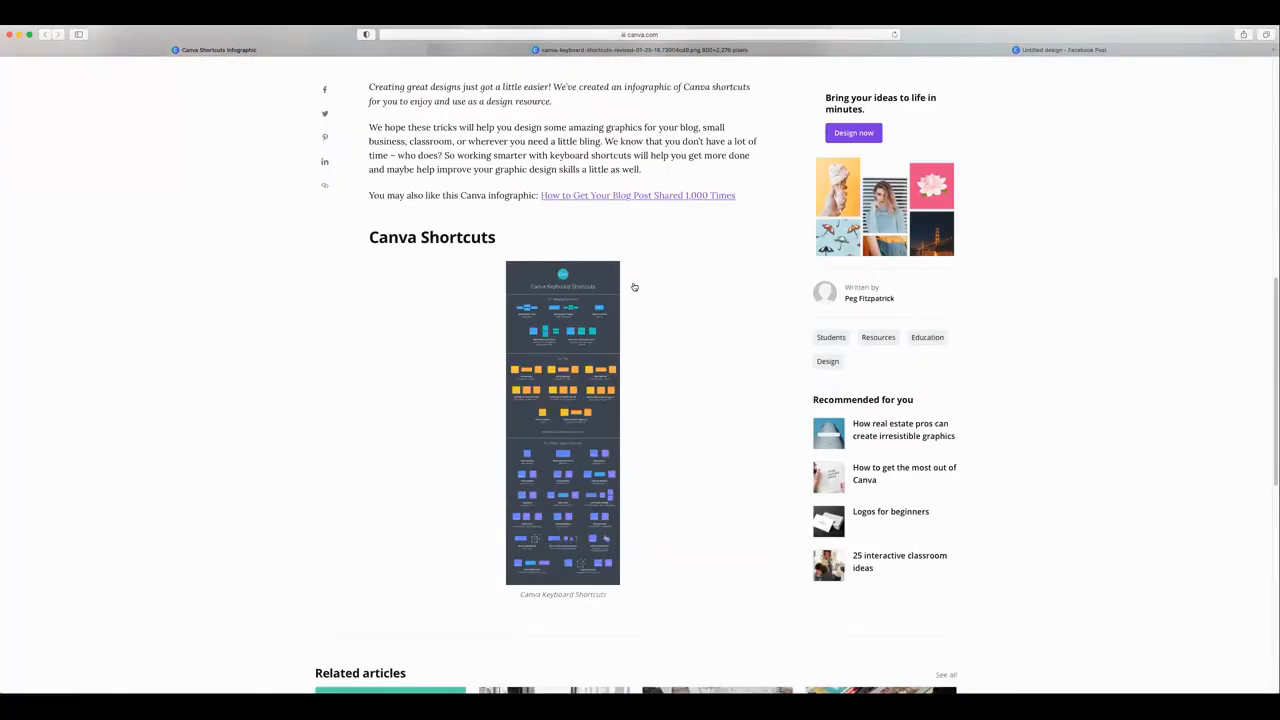
Step: Open the full-size Canva Keyboard Shortcuts infographic and read its Moving Elements, Text and Other useful shortcuts sections
click(763, 50)
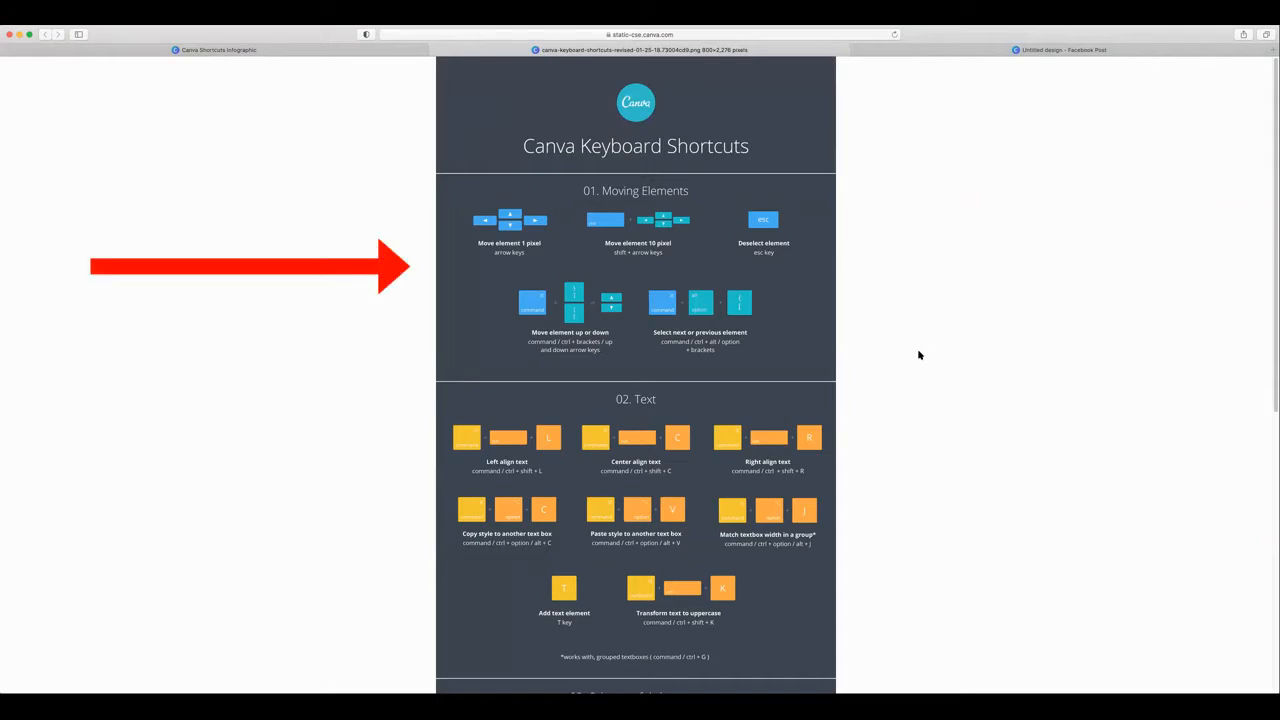
scroll(794, 413, down, 4)
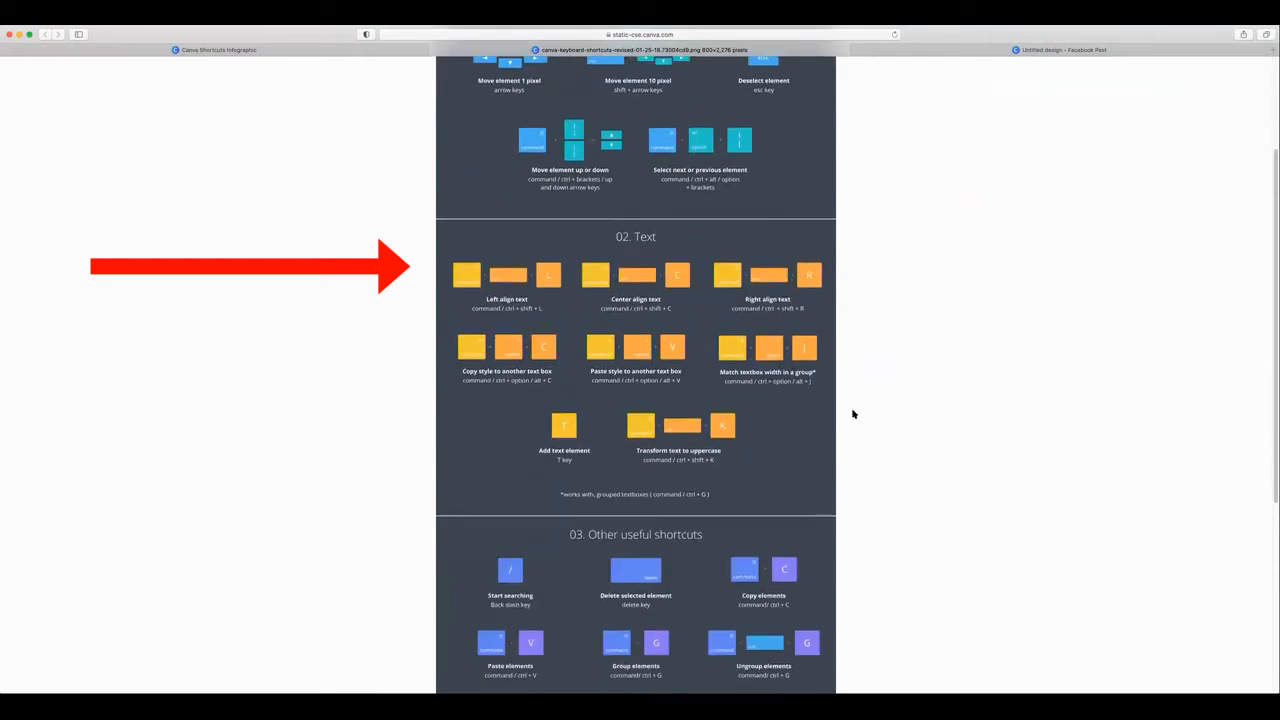
scroll(853, 414, down, 1)
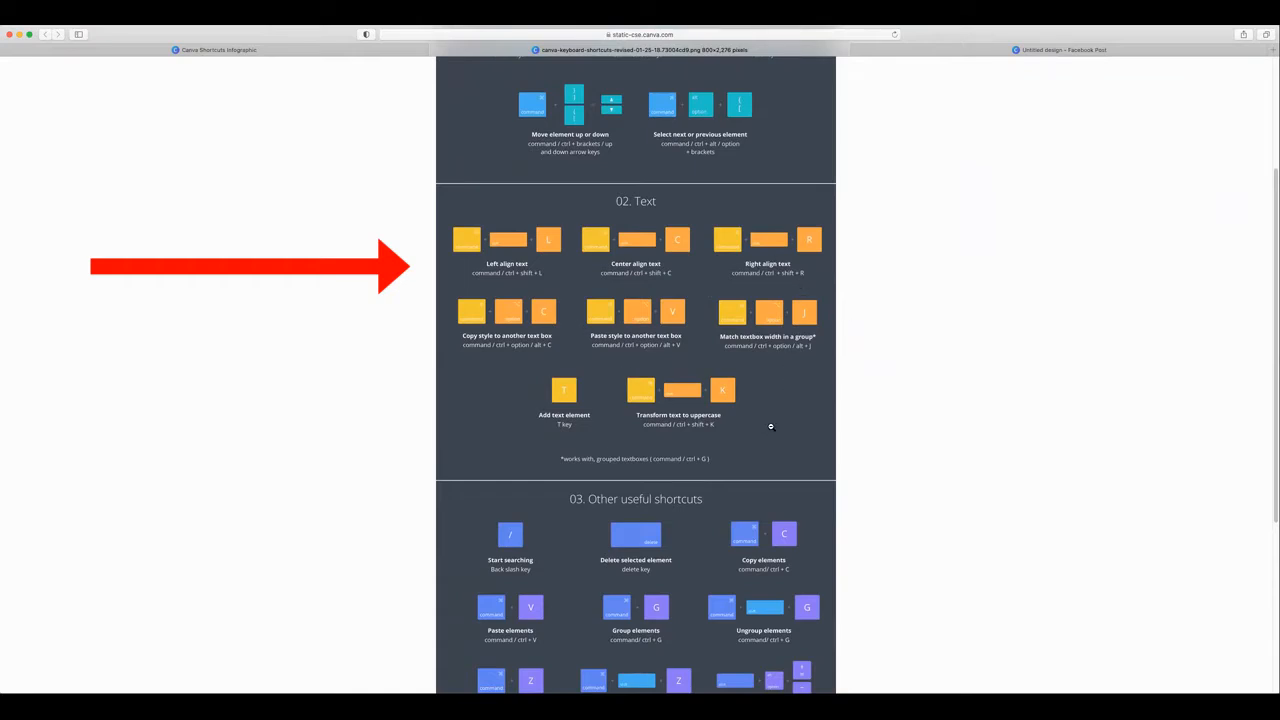
scroll(770, 427, down, 5)
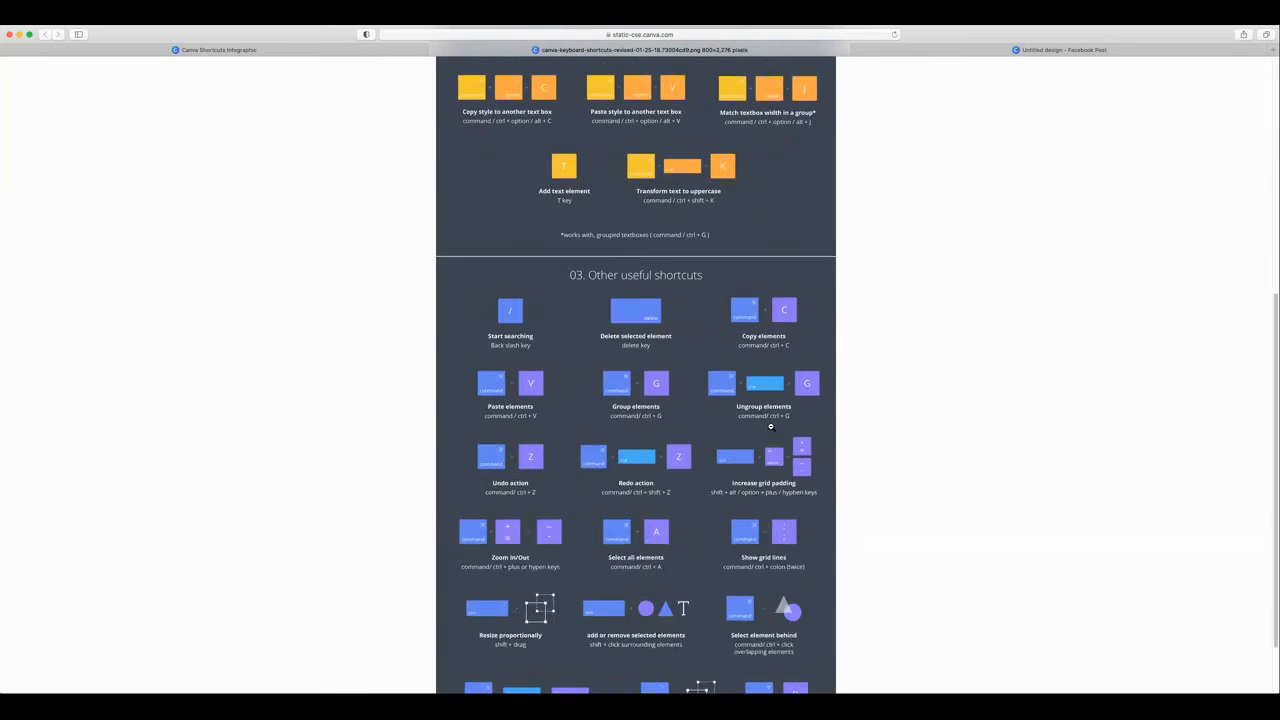
scroll(770, 427, down, 2)
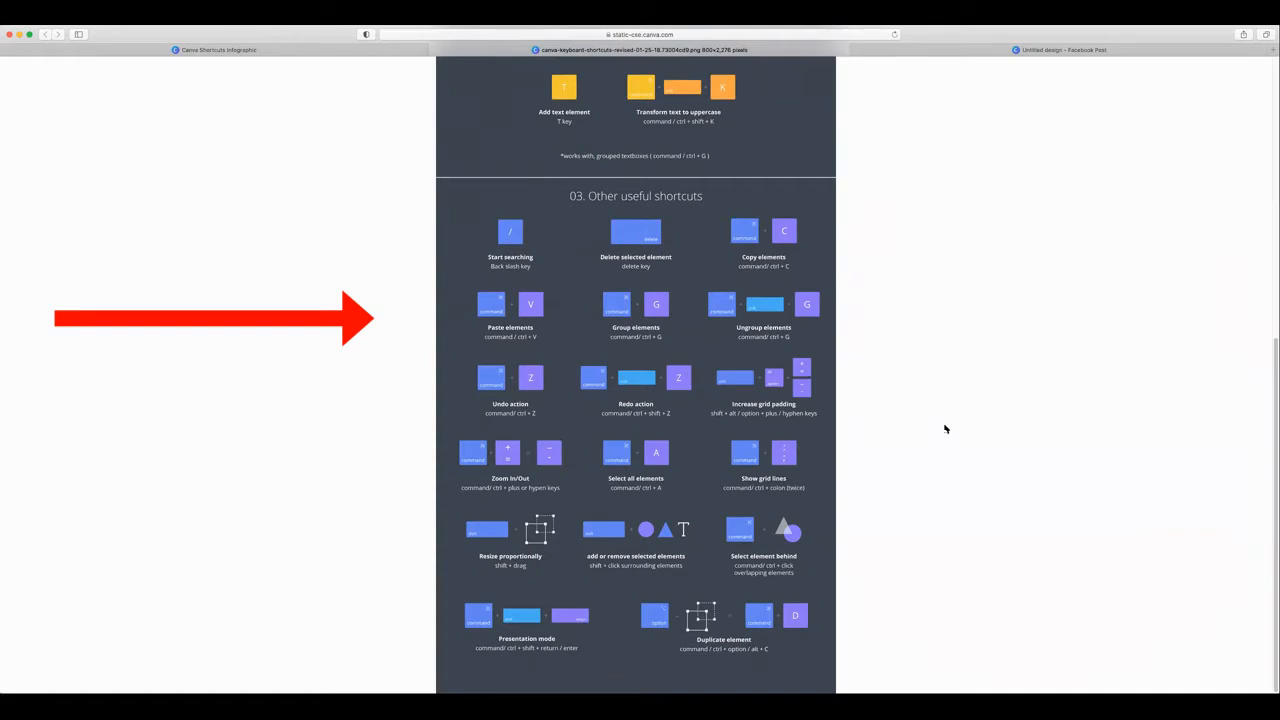
scroll(913, 469, up, 10)
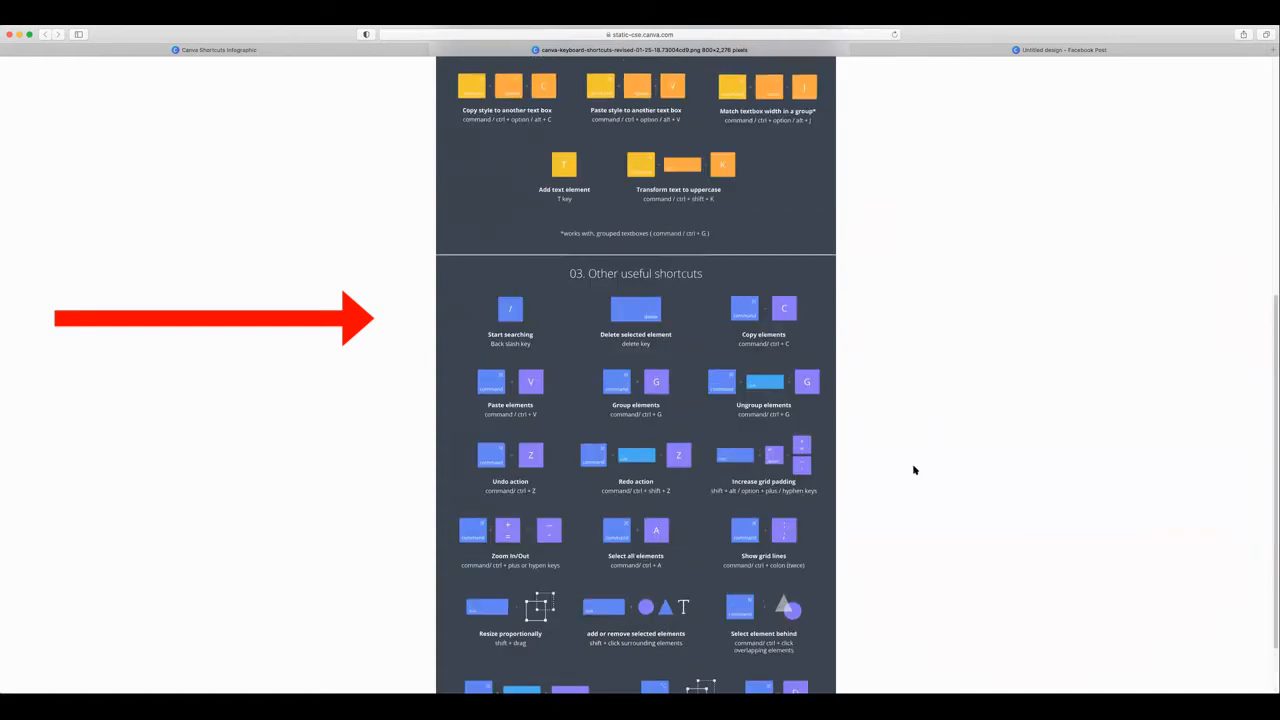
scroll(913, 470, up, 1)
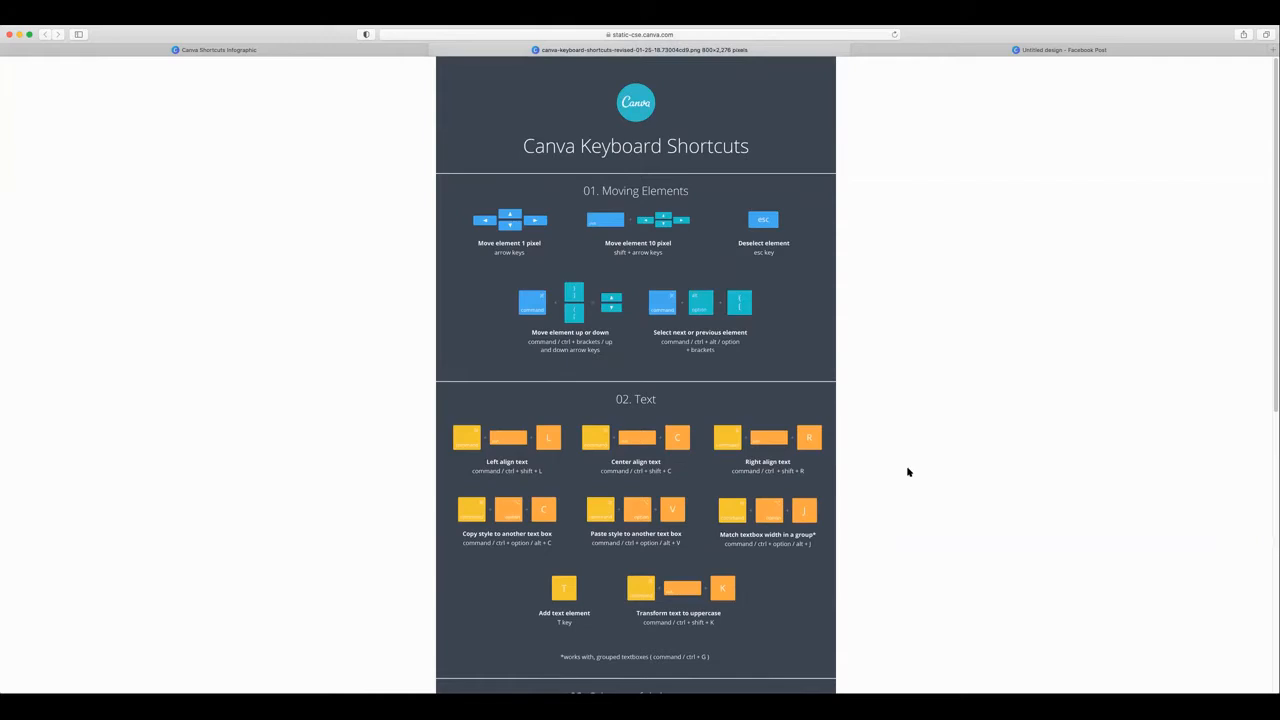
scroll(900, 471, down, 1)
scroll(900, 473, down, 5)
scroll(900, 473, down, 4)
scroll(900, 473, up, 5)
scroll(900, 475, up, 3)
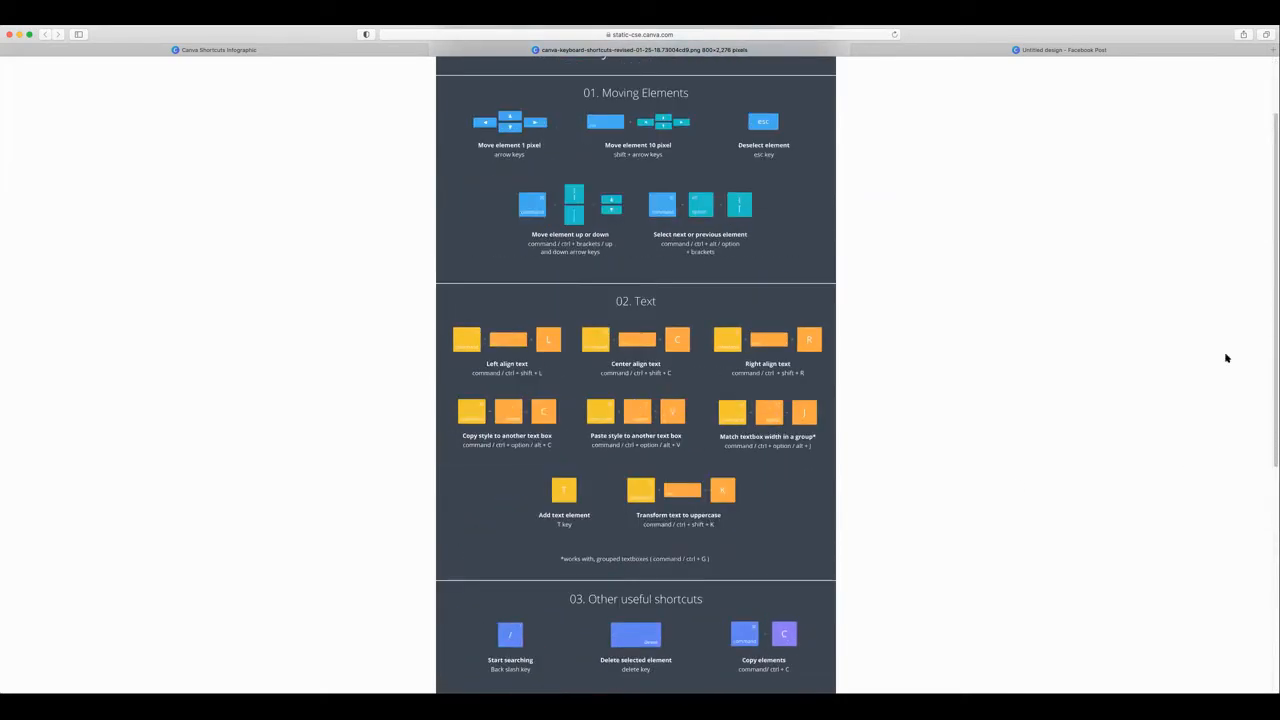
scroll(1228, 359, up, 2)
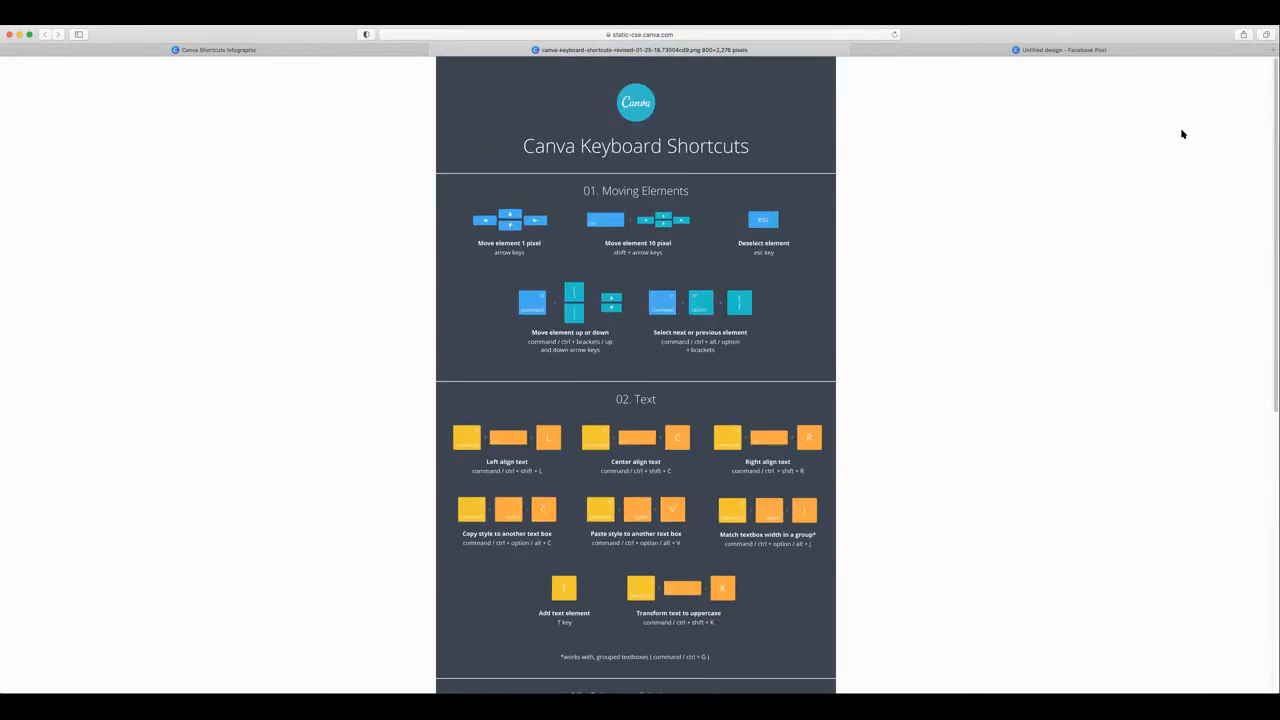
Step: Add a text box reading "canva hacks" to the Facebook Post design and collapse the text side panel
click(1088, 53)
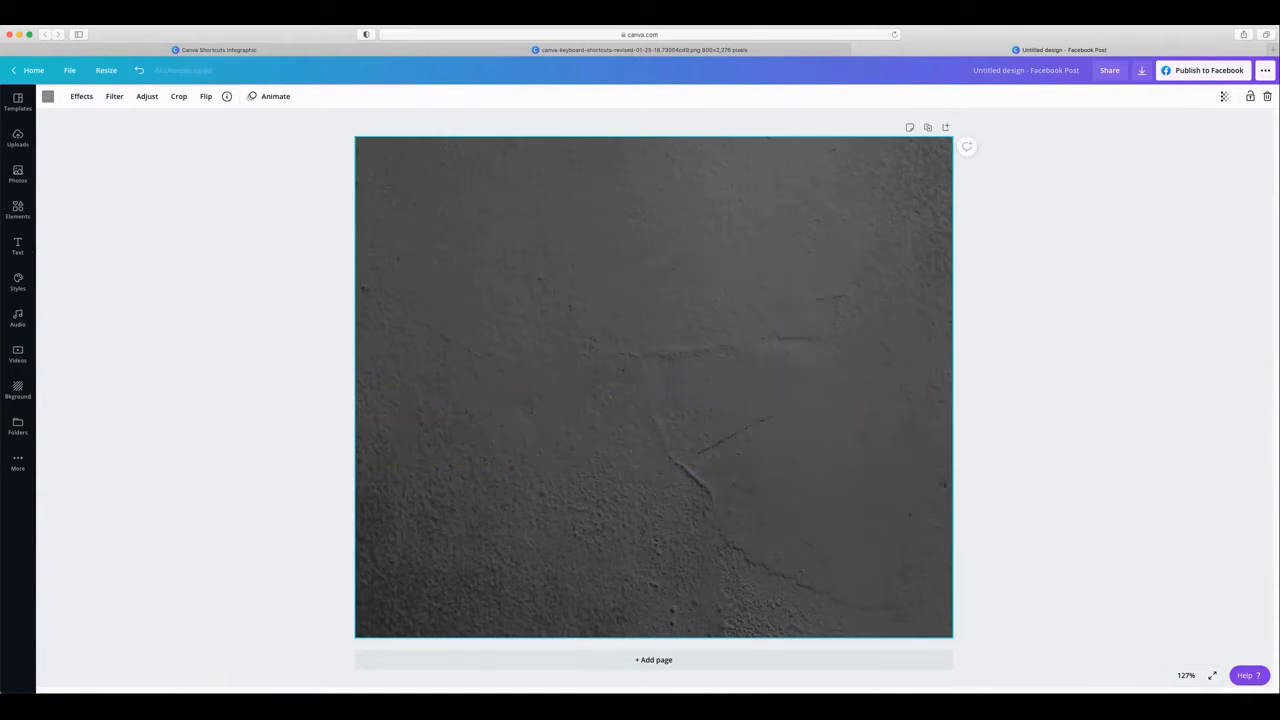
key(t)
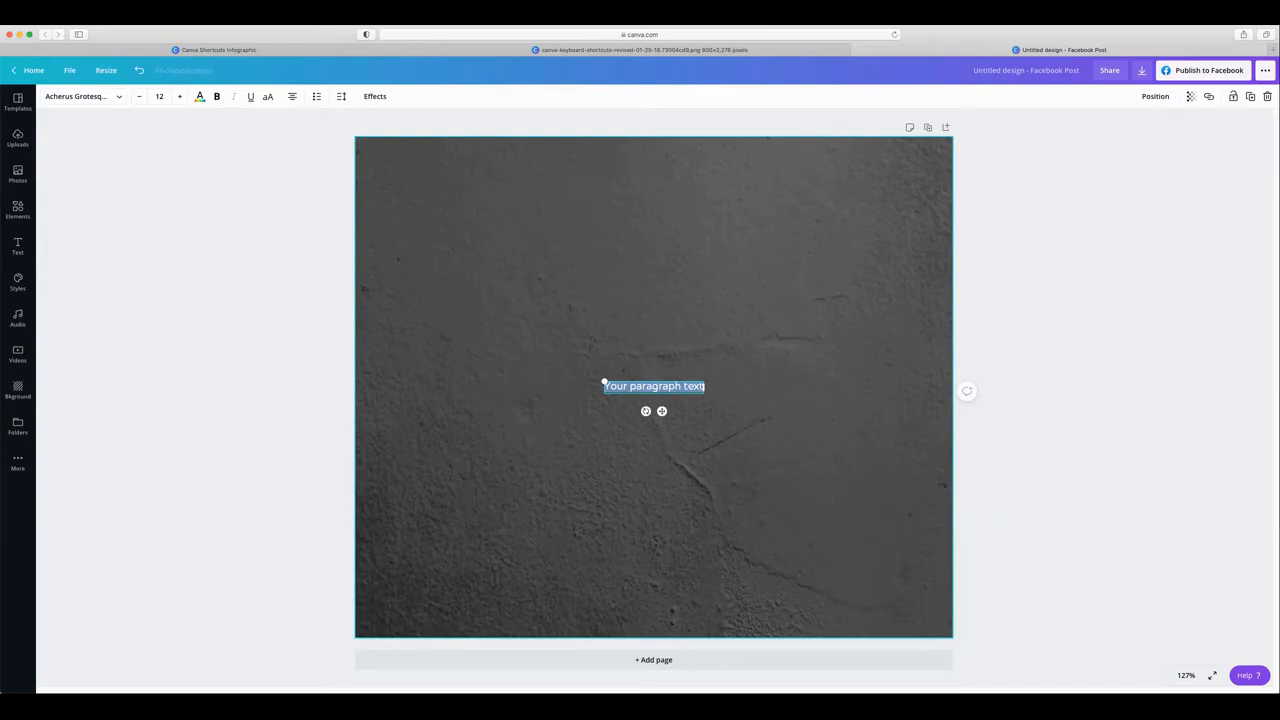
click(13, 254)
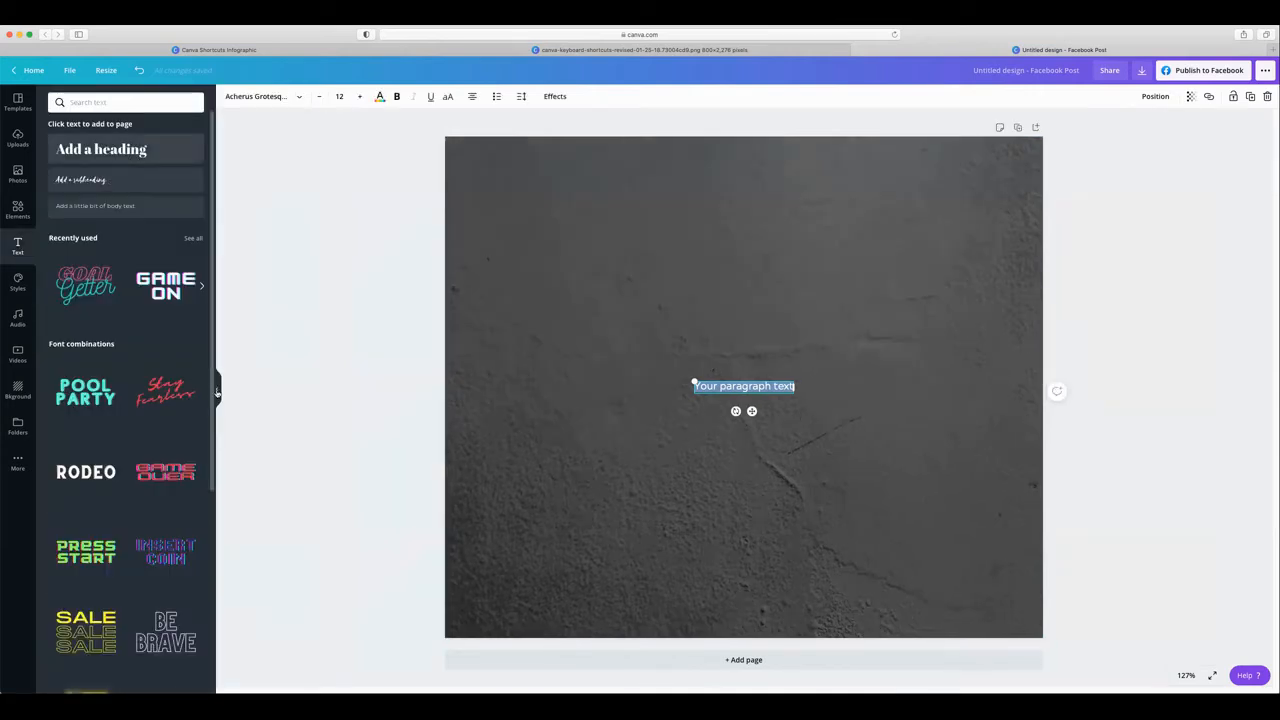
key(super+slash)
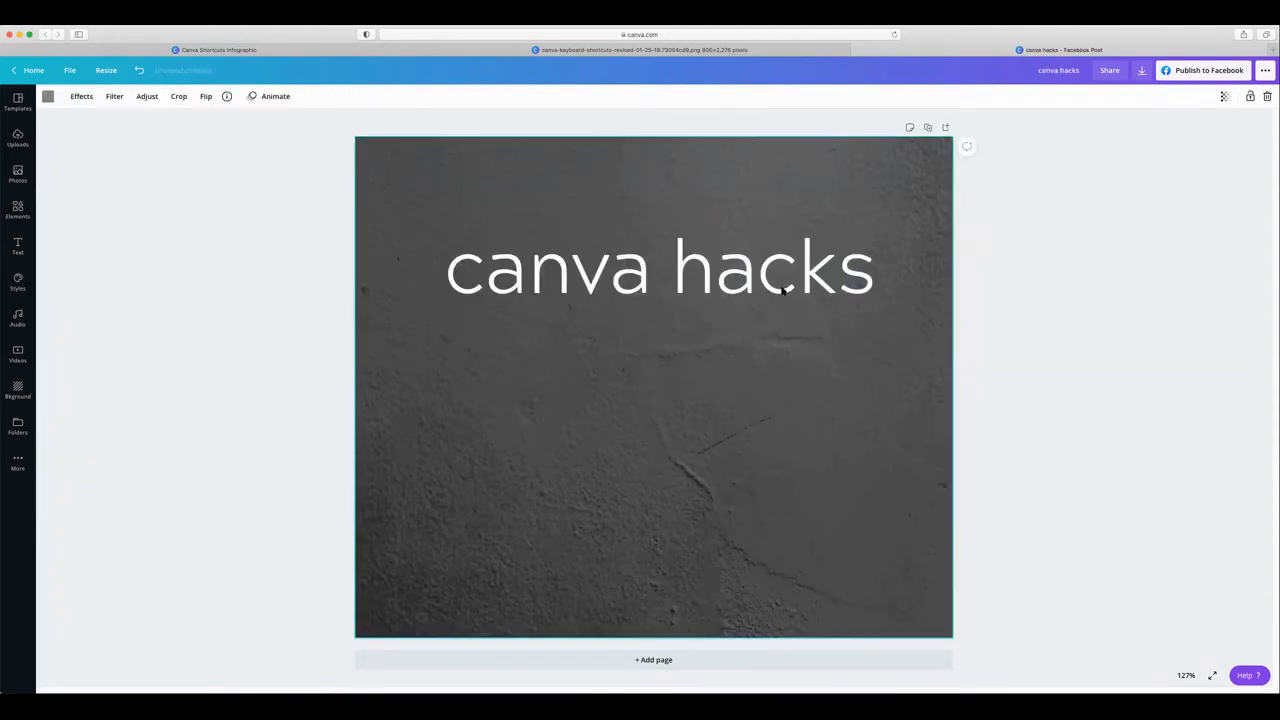
Step: Try the Shadow effect with a custom shadow color on the "canva hacks" text
click(783, 288)
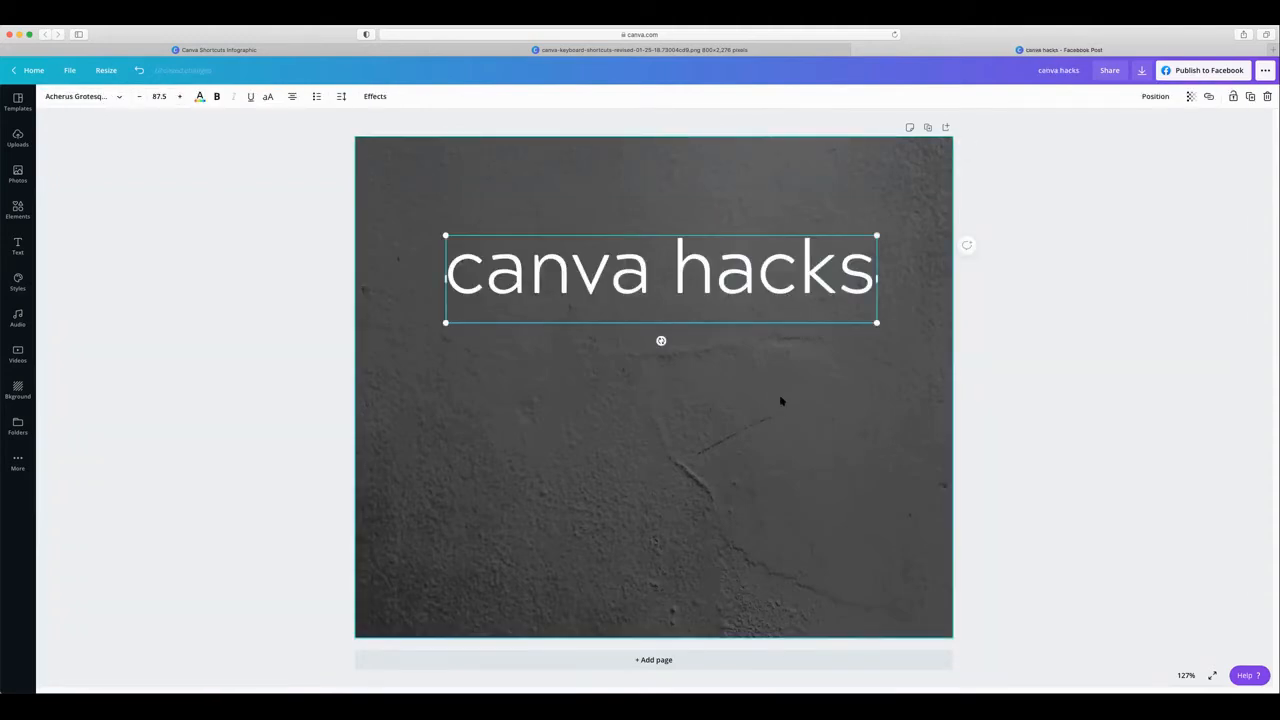
click(375, 97)
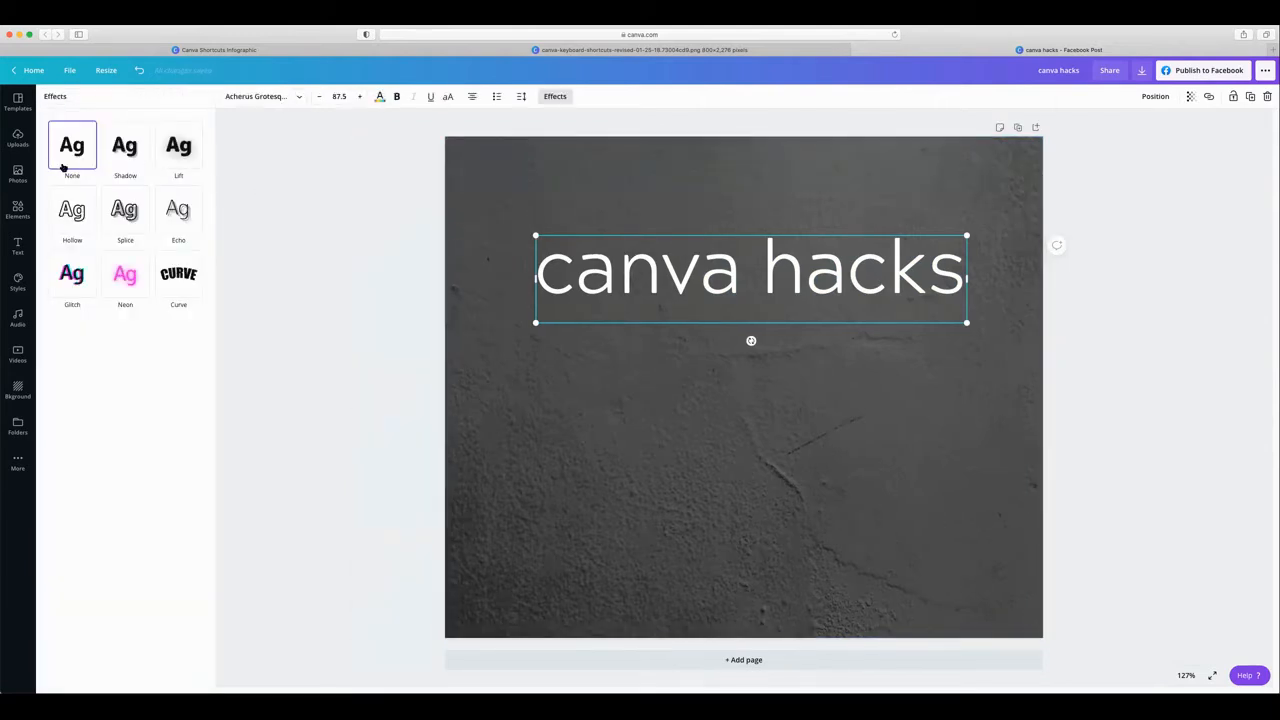
click(123, 149)
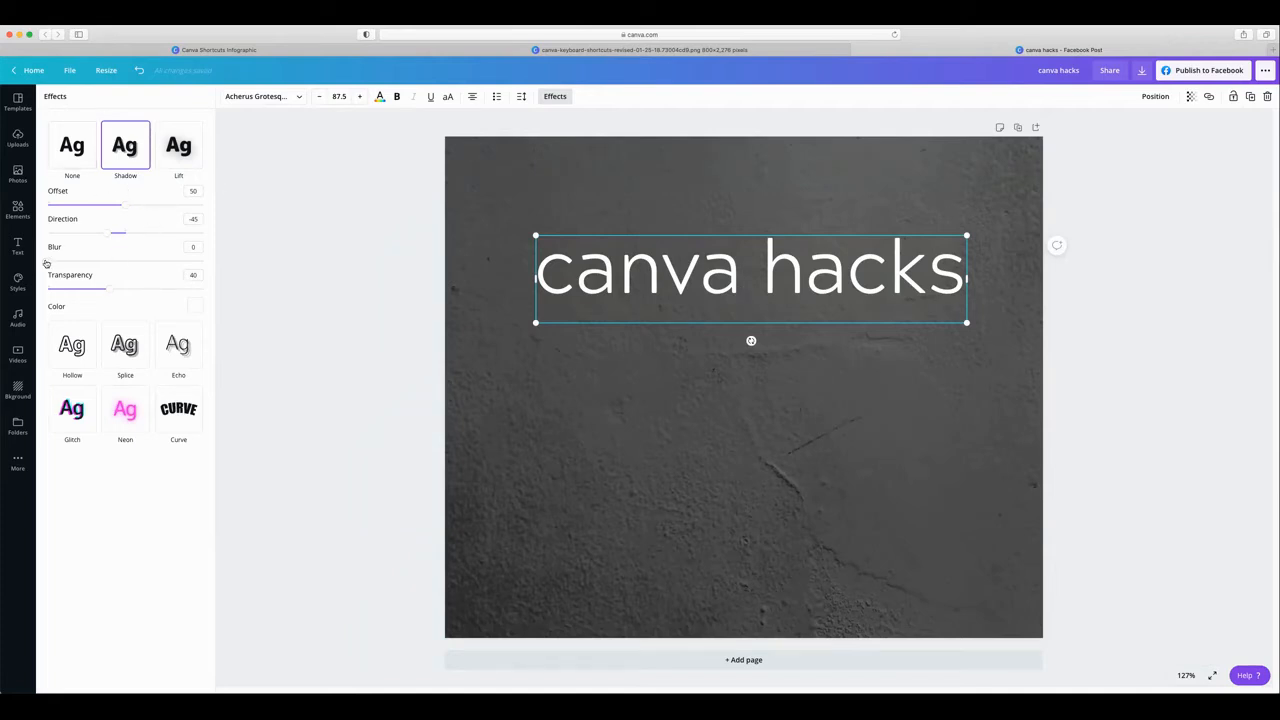
click(195, 305)
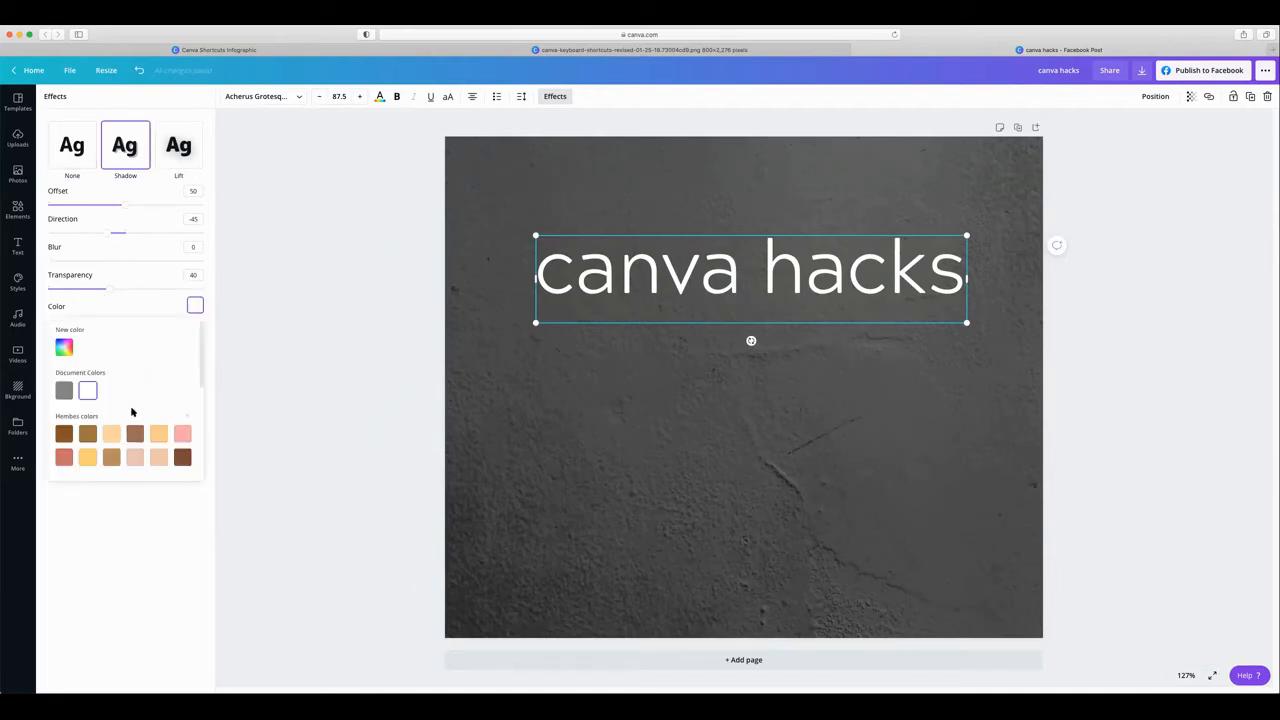
click(64, 349)
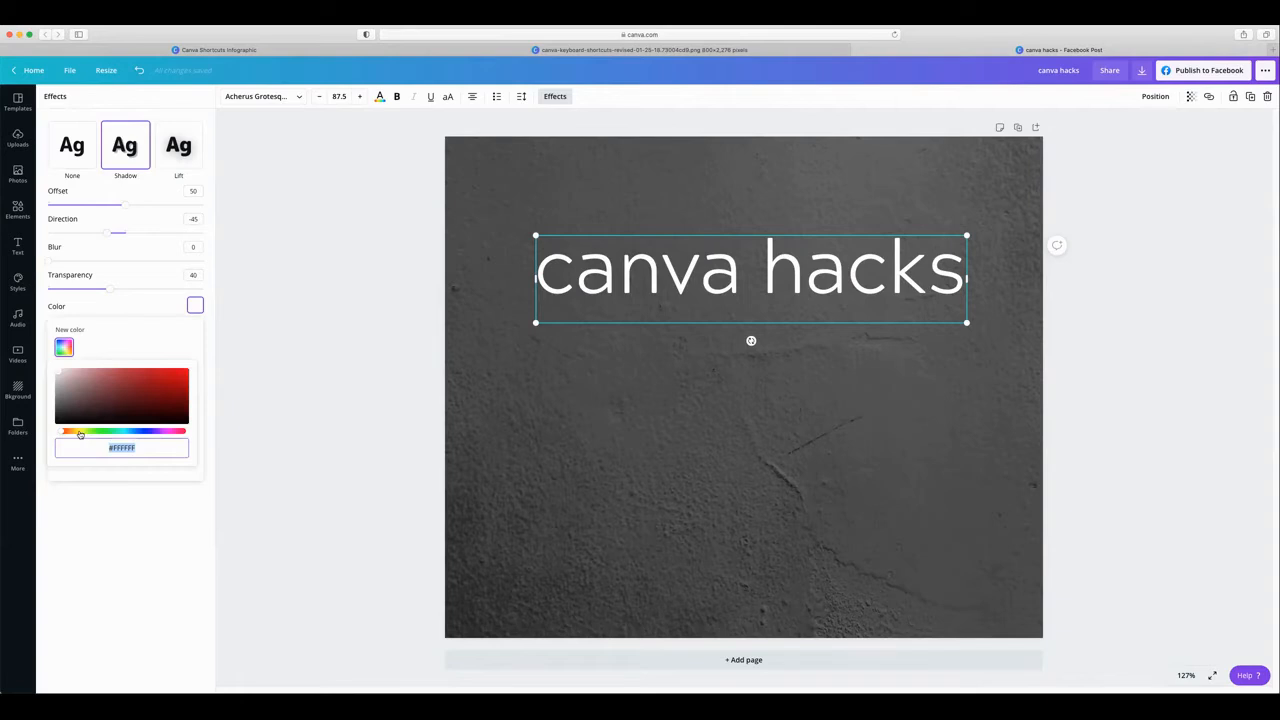
click(185, 373)
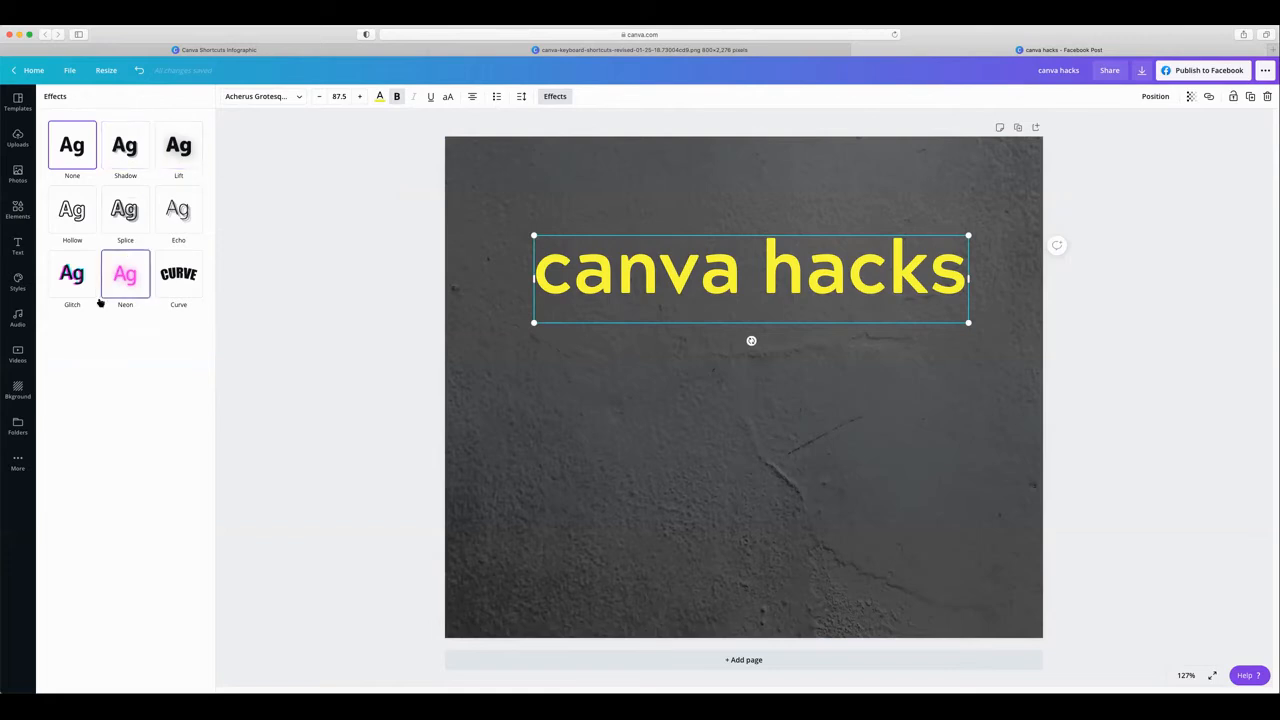
Step: Try the Splice, Echo, Neon and Curve effects on the yellow "canva hacks" text, with the curve set to 30
click(124, 214)
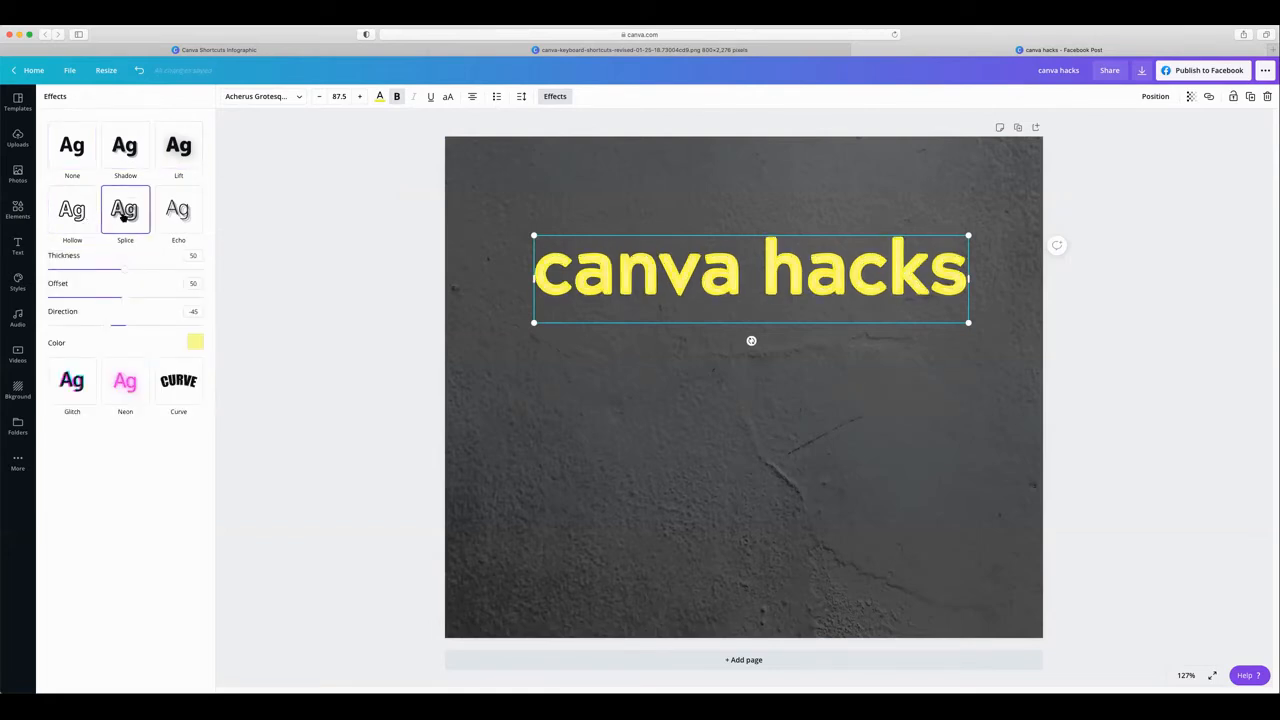
click(177, 212)
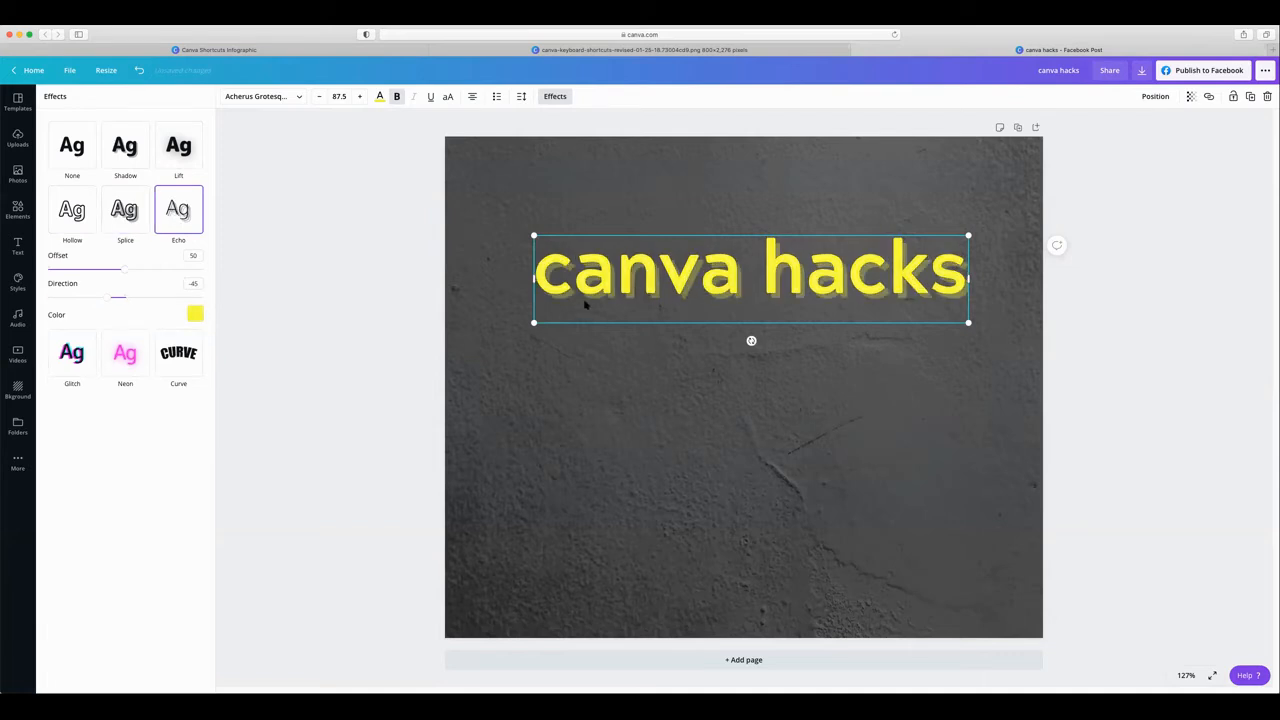
mouse_move(124, 269)
mouse_down()
mouse_move(150, 270)
mouse_move(121, 273)
mouse_up()
click(150, 352)
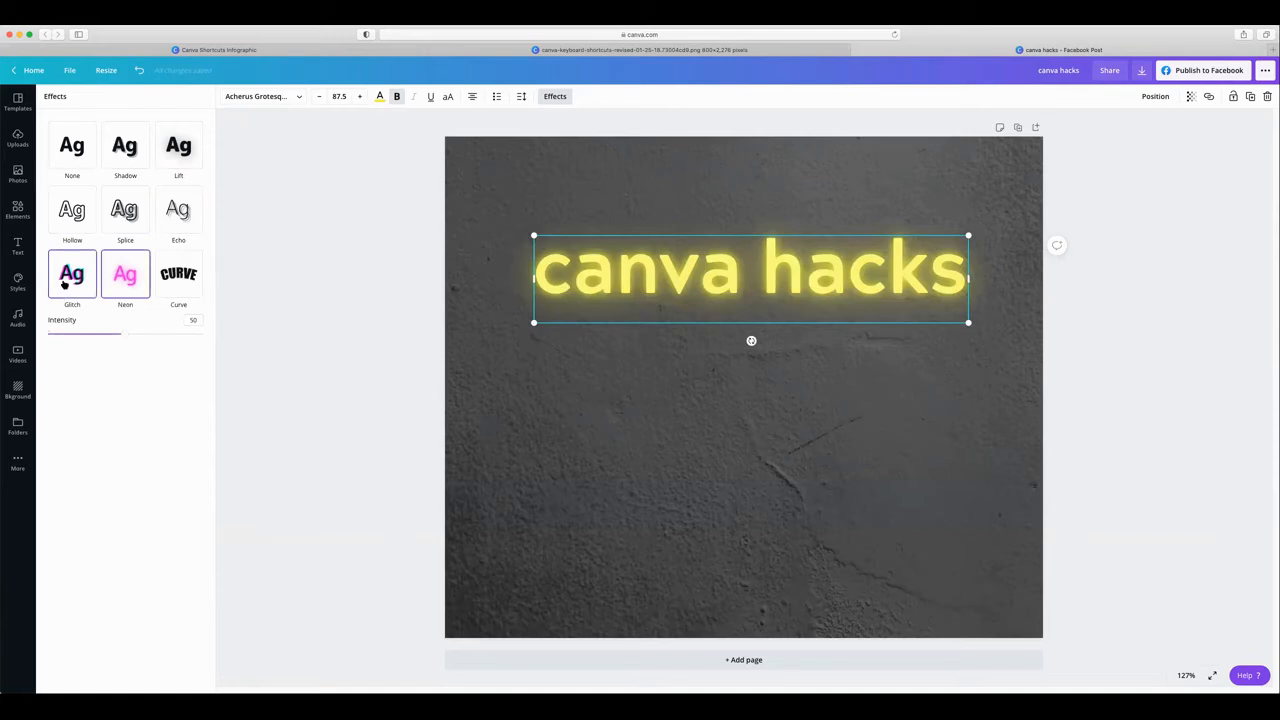
click(178, 283)
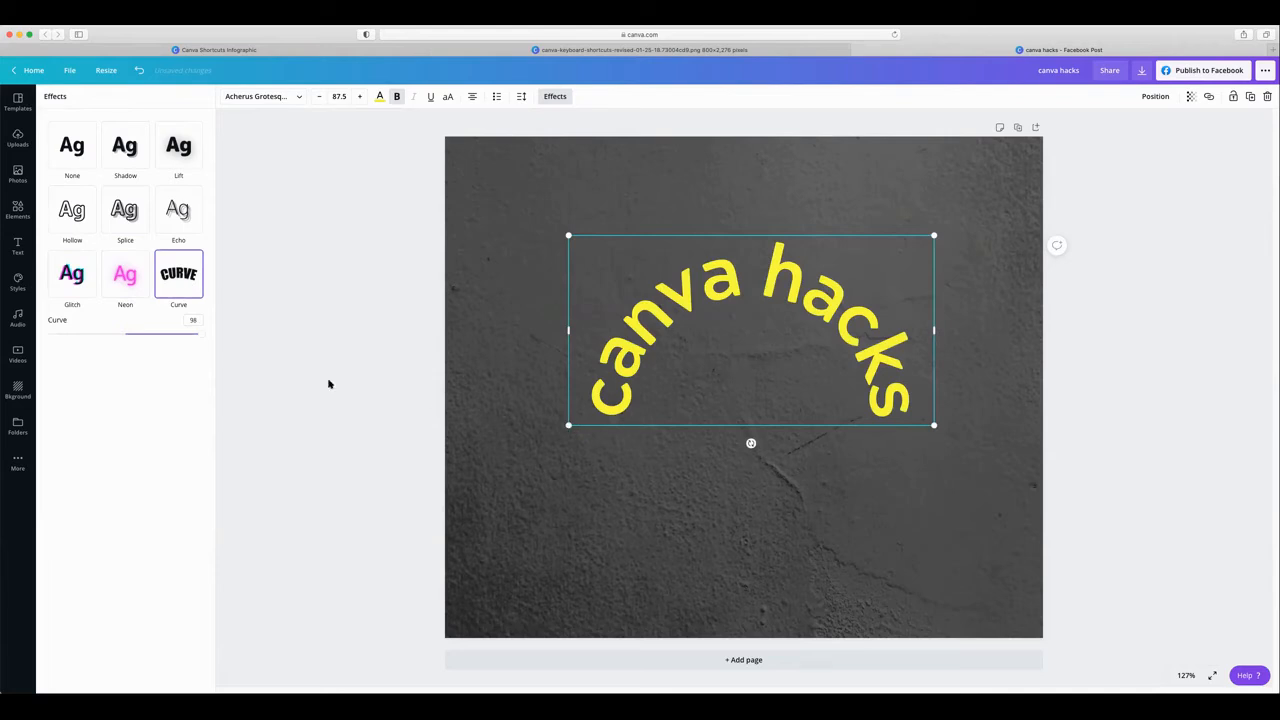
drag(200, 337, 141, 340)
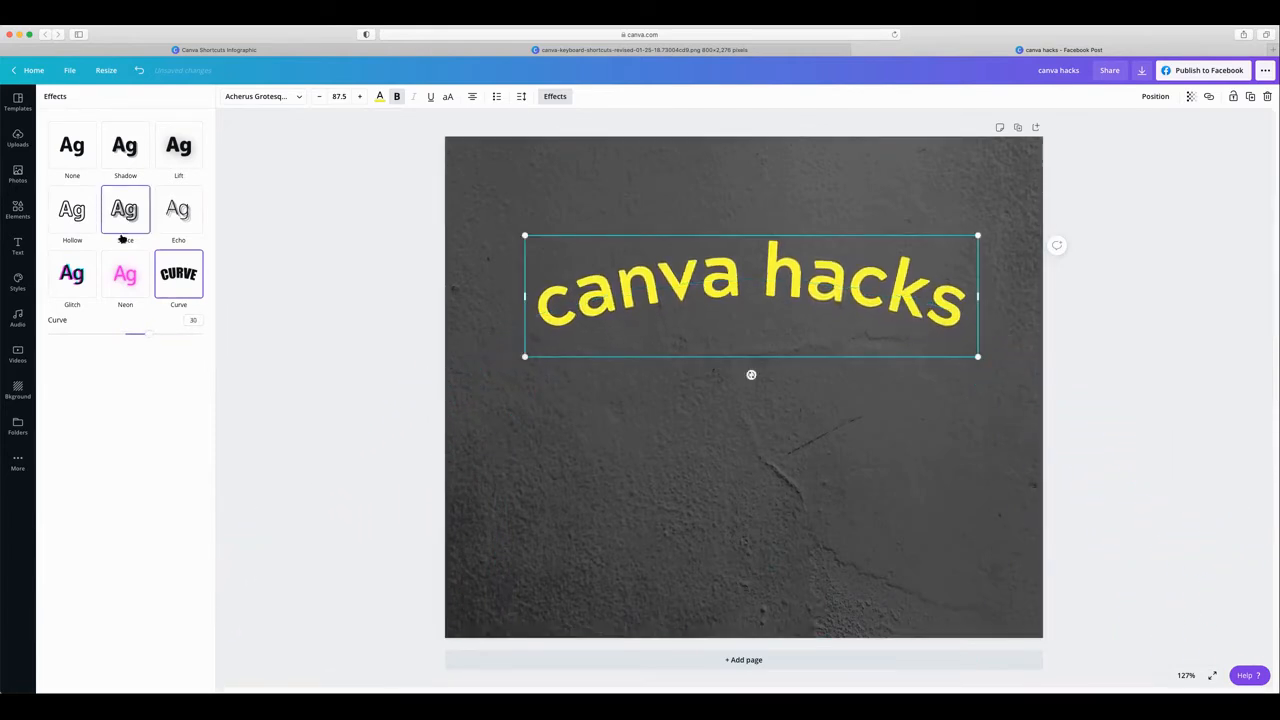
Step: Compare the Shadow, Lift and Splice effects and apply the Echo effect to the "canva hacks" text
click(116, 148)
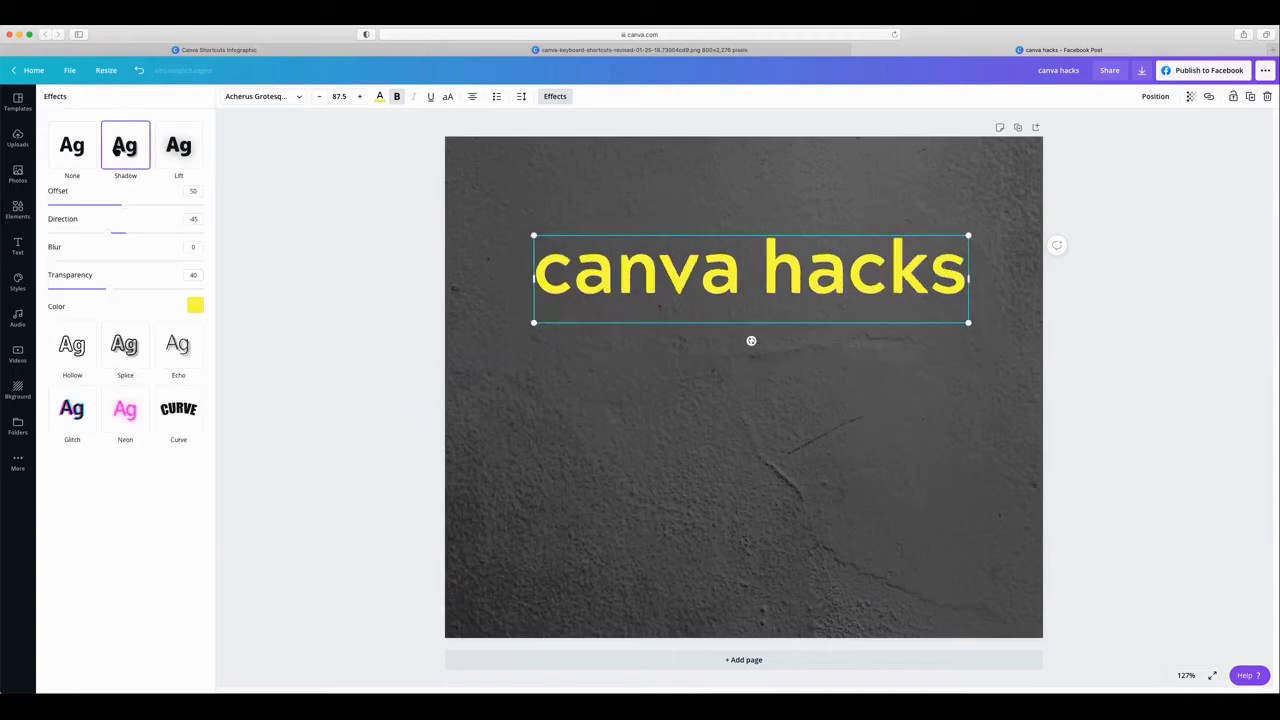
click(180, 150)
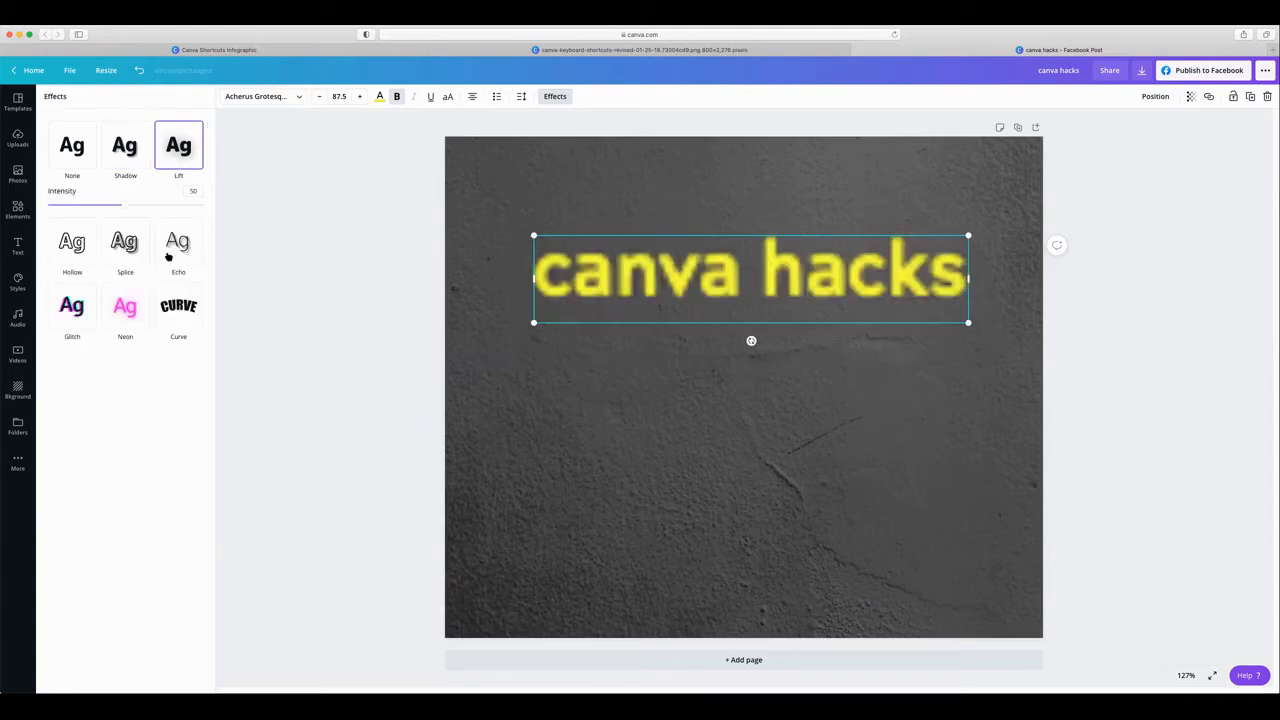
click(128, 243)
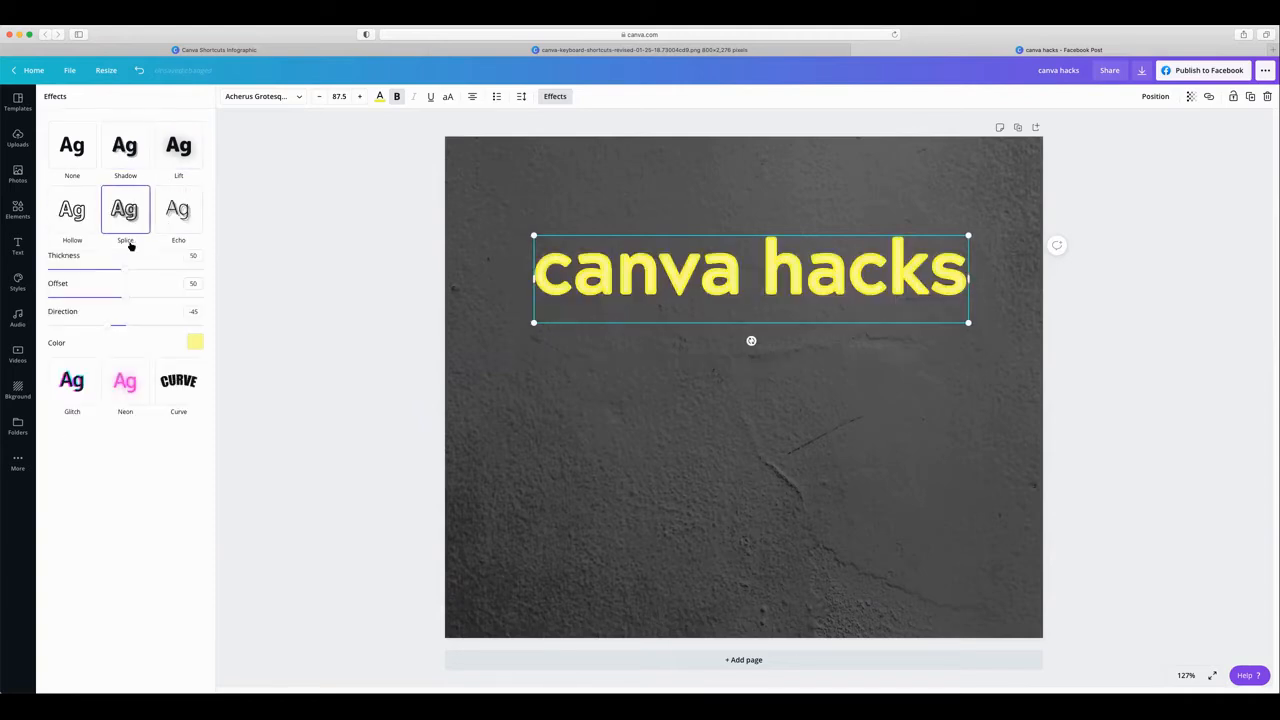
click(197, 210)
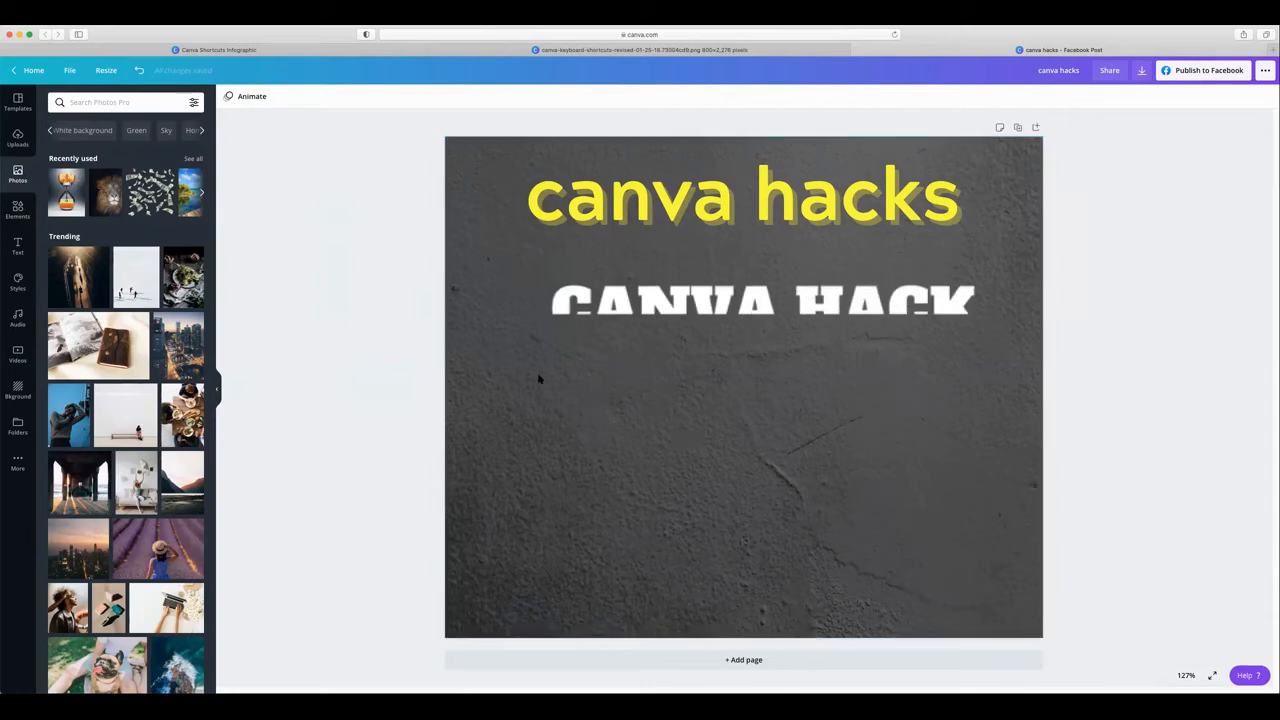
Step: Search the photo library for "woman+cutout"
click(91, 102)
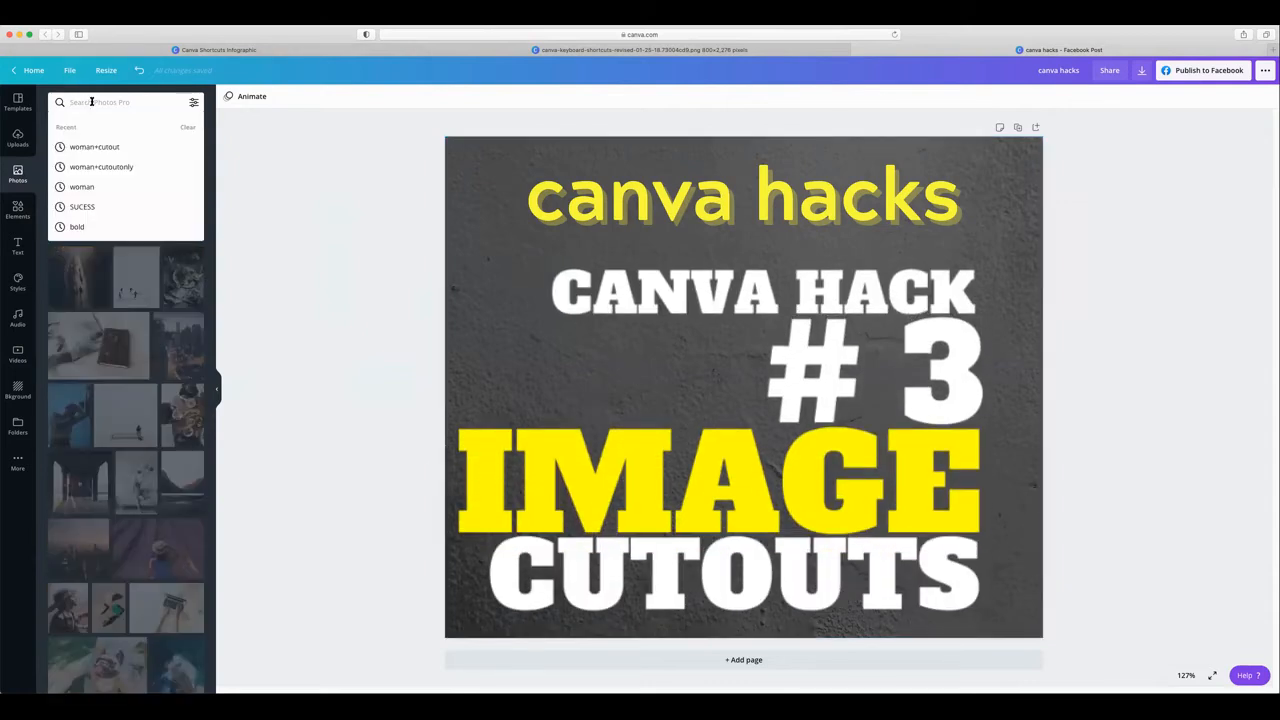
text(wo)
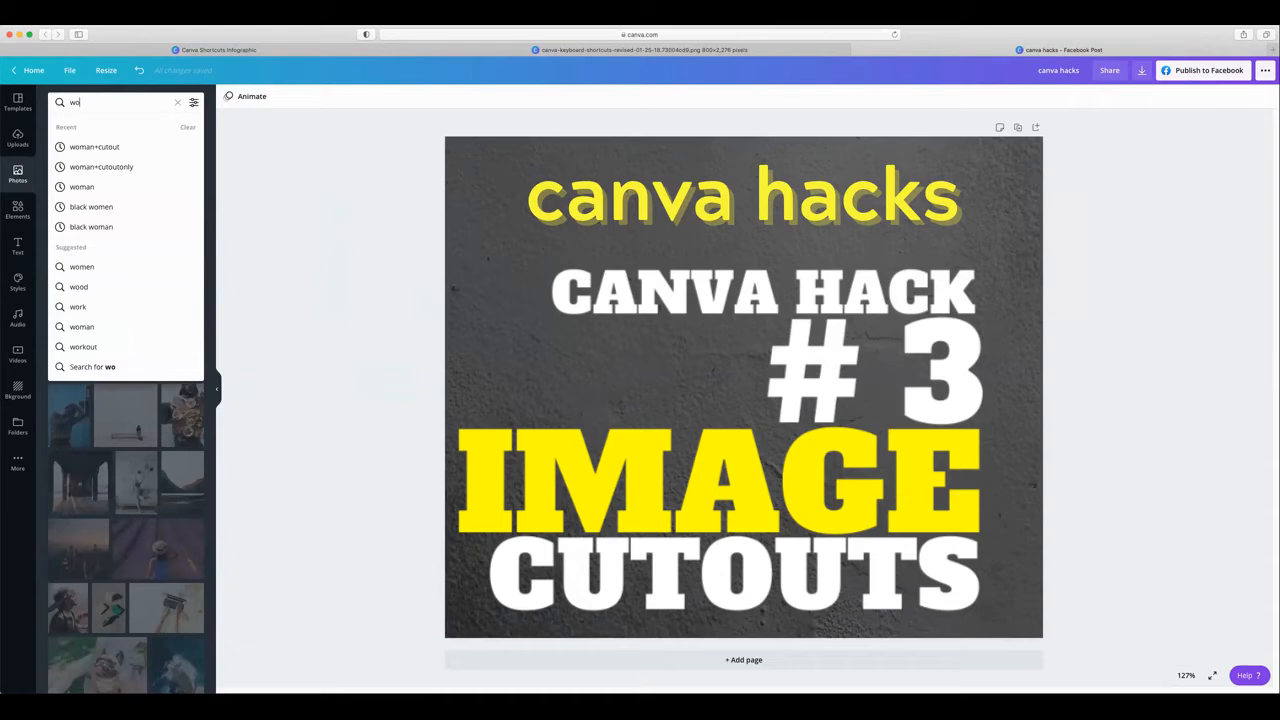
text(man)
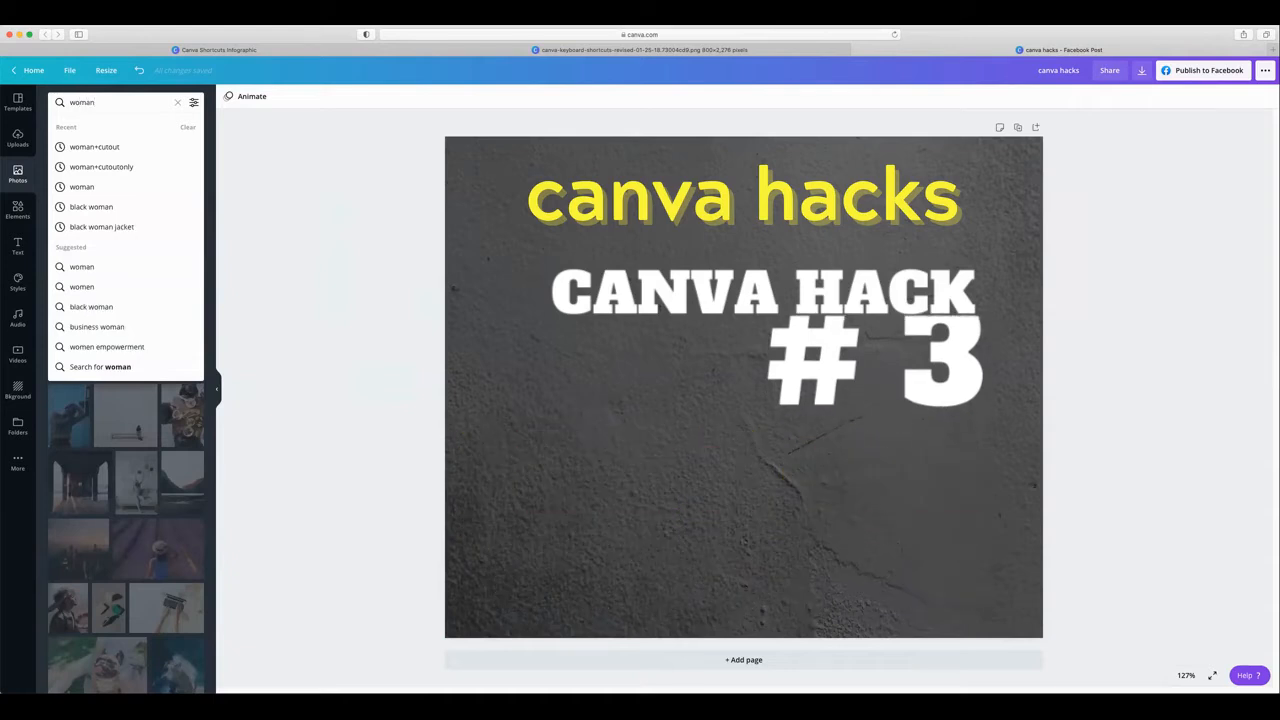
text(+)
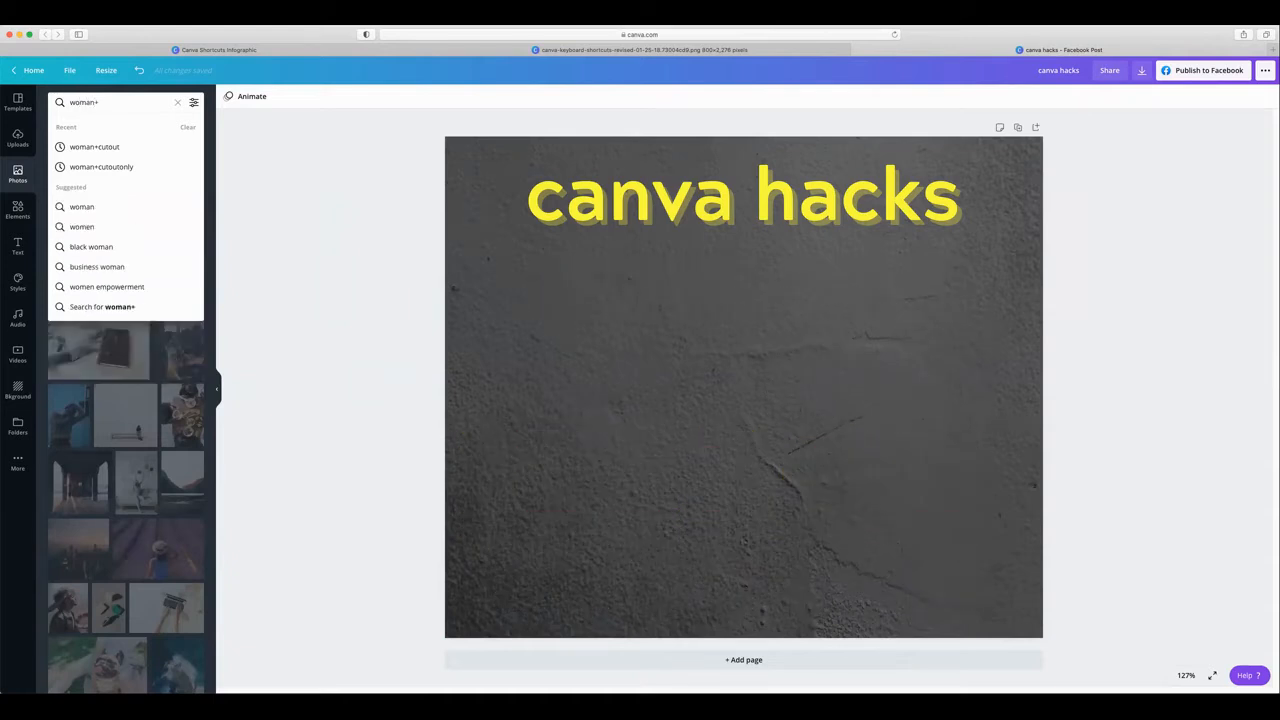
text(cutout)
key(Return)
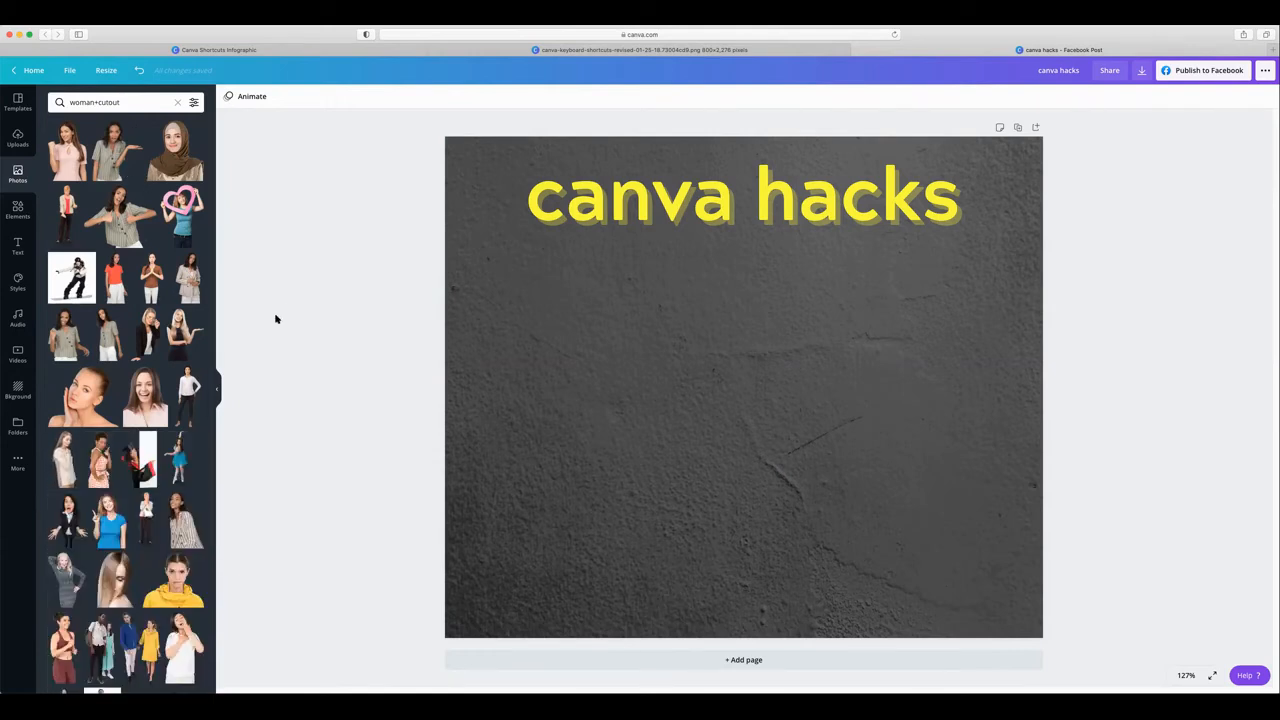
Step: Add the cutout of the woman in the checked outfit below the "canva hacks" text and align it with the page's lower edge
scroll(188, 395, down, 1)
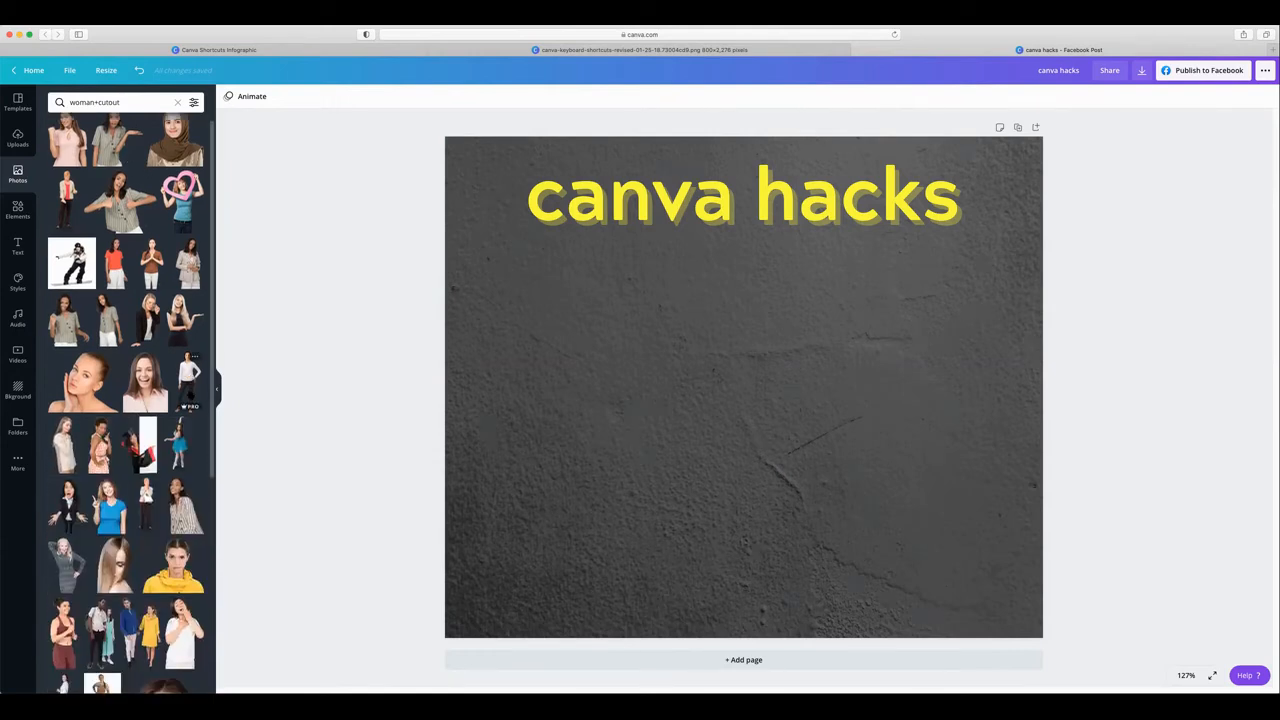
scroll(188, 390, down, 3)
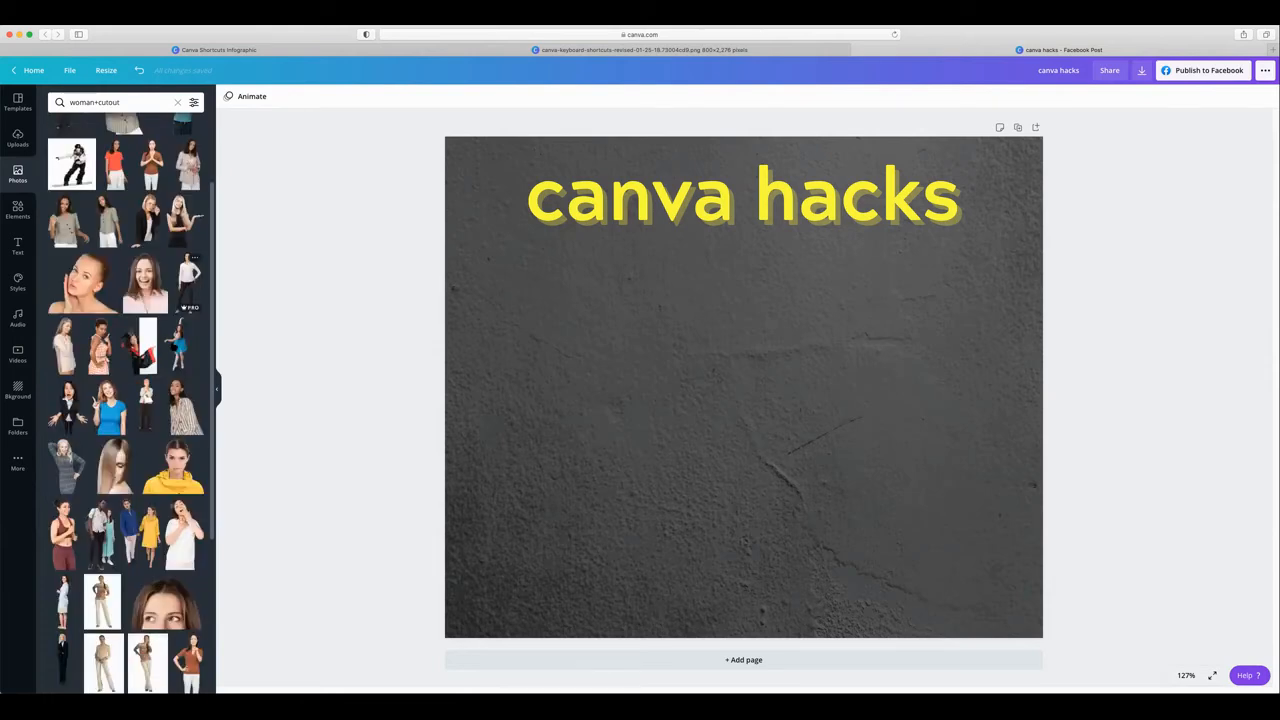
scroll(188, 390, down, 2)
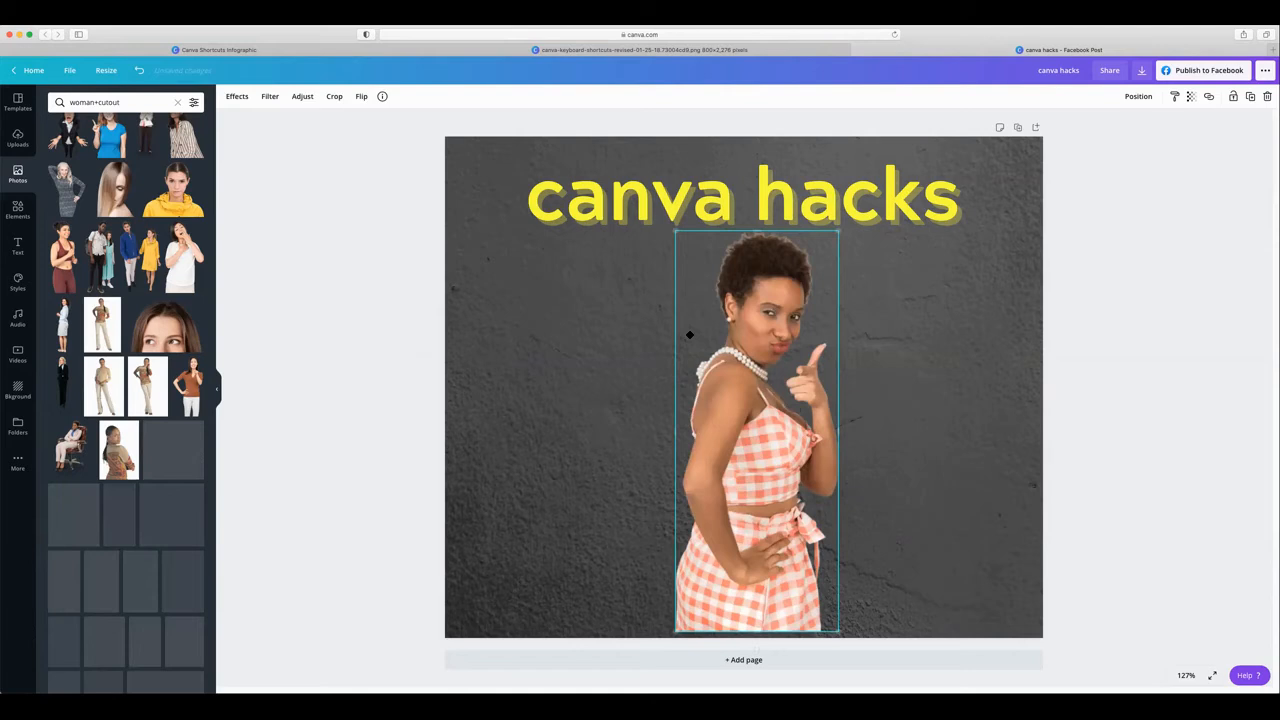
drag(690, 335, 668, 331)
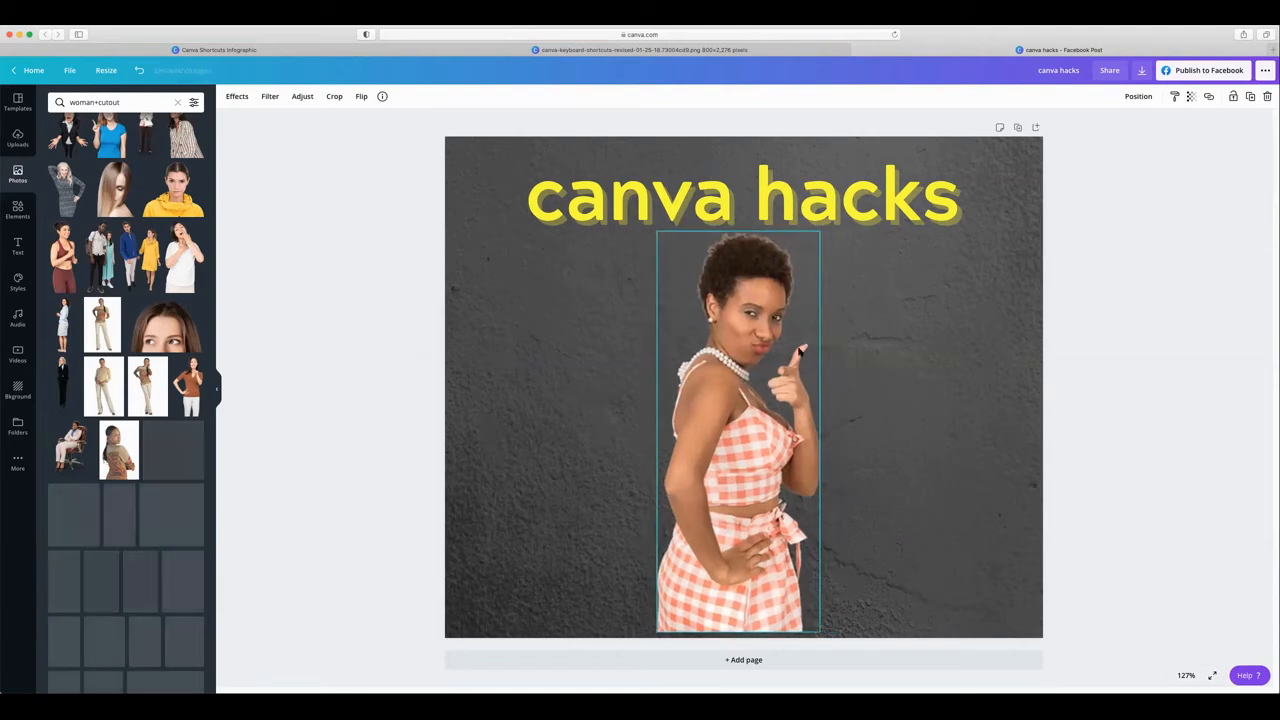
key(shift+Down)
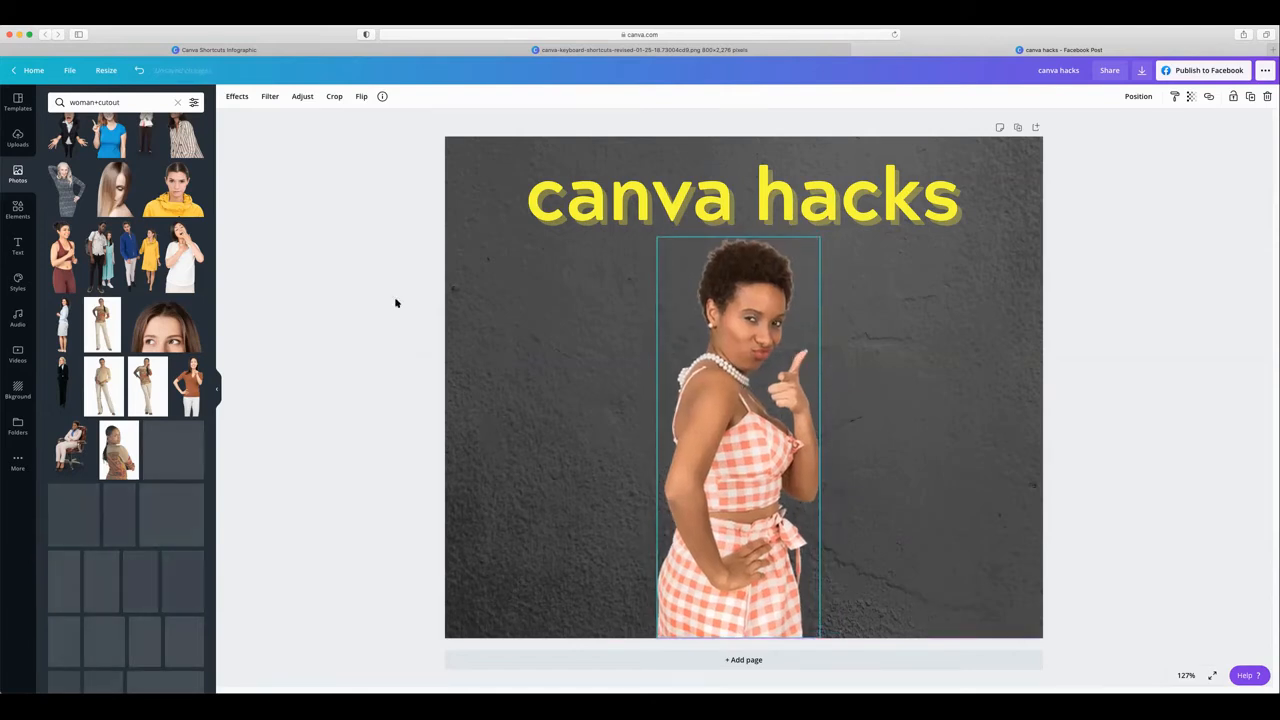
key(Tab)
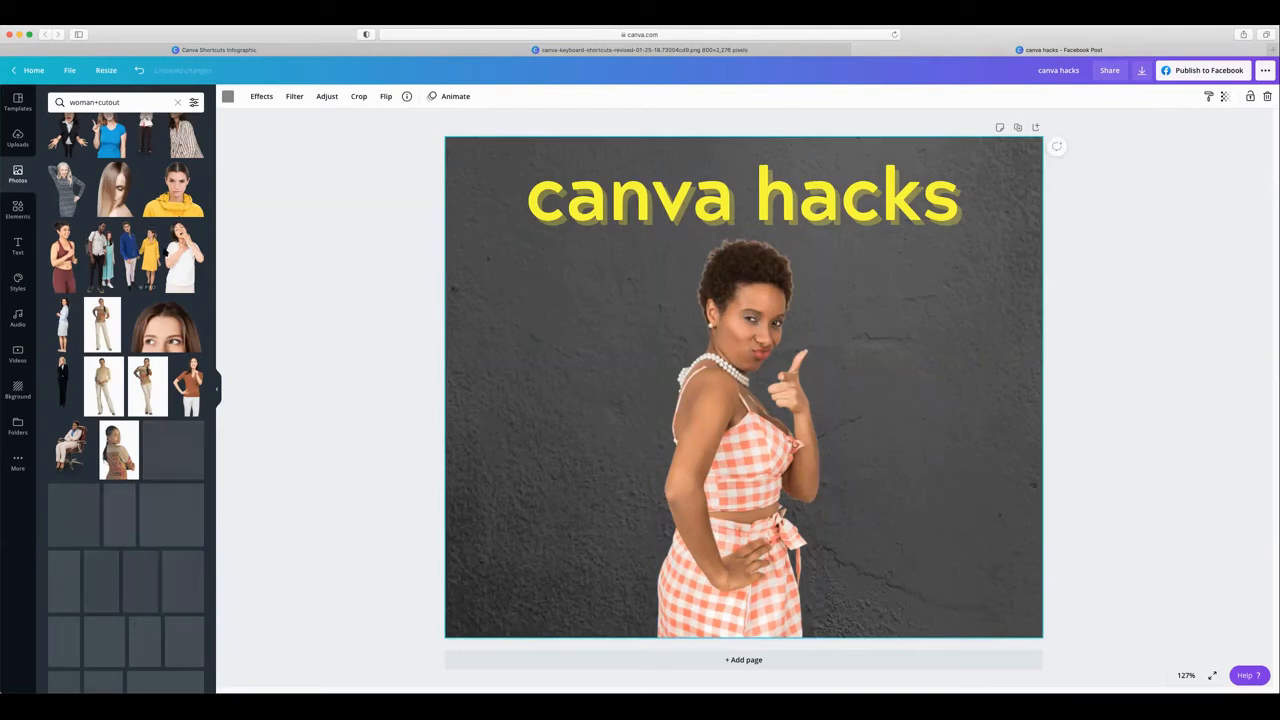
Step: Change the photo library search to "animal+cutout"
scroll(166, 254, up, 3)
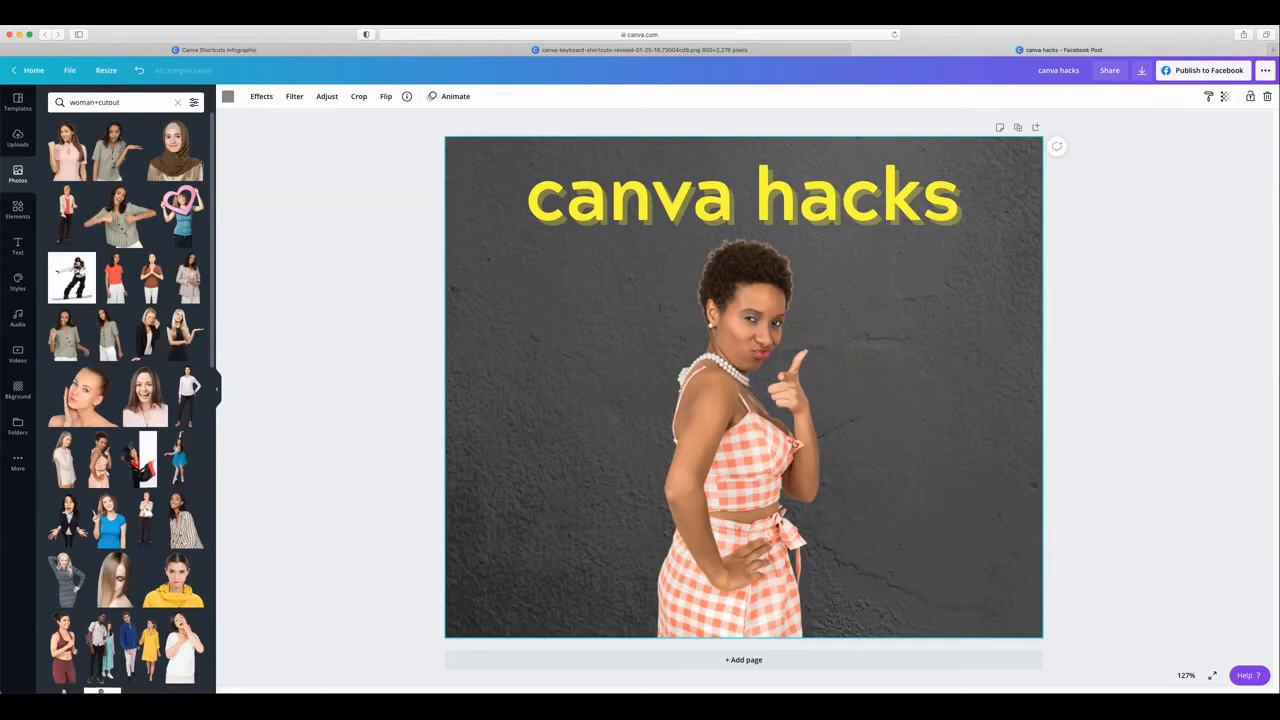
key(BackSpace)
key(BackSpace)
key(BackSpace)
key(BackSpace)
key(BackSpace)
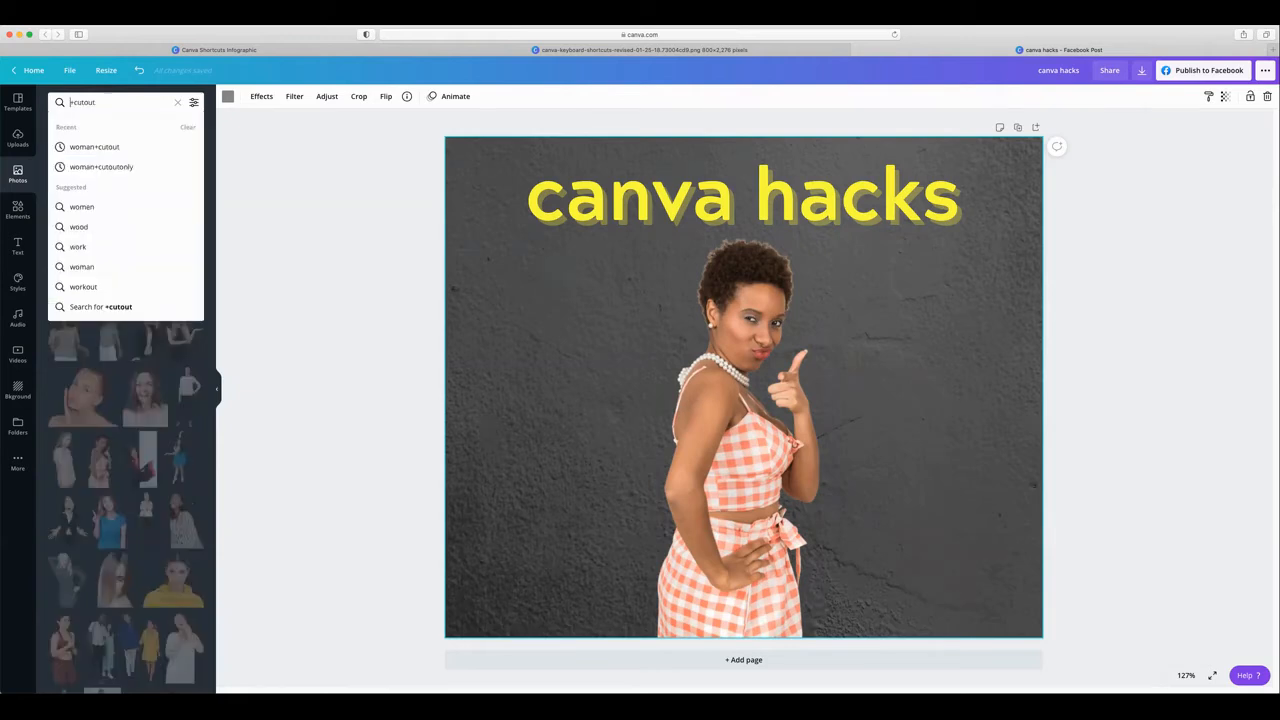
text(an)
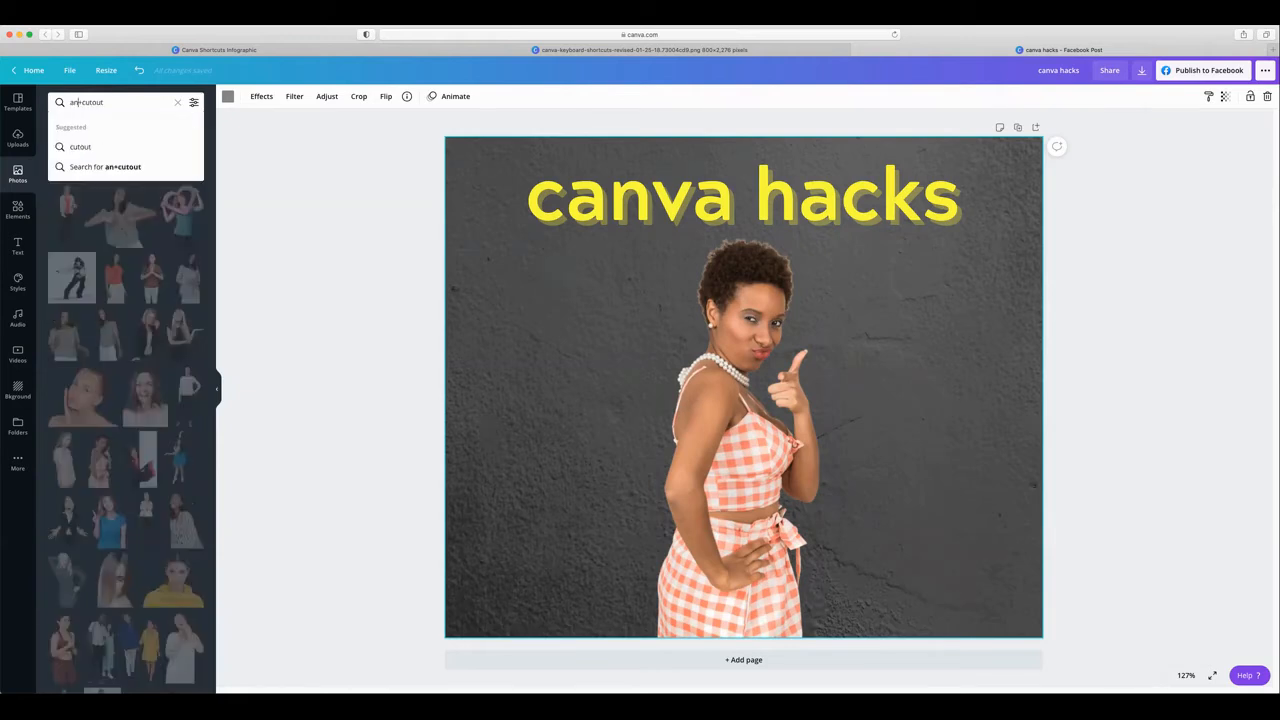
text(imal)
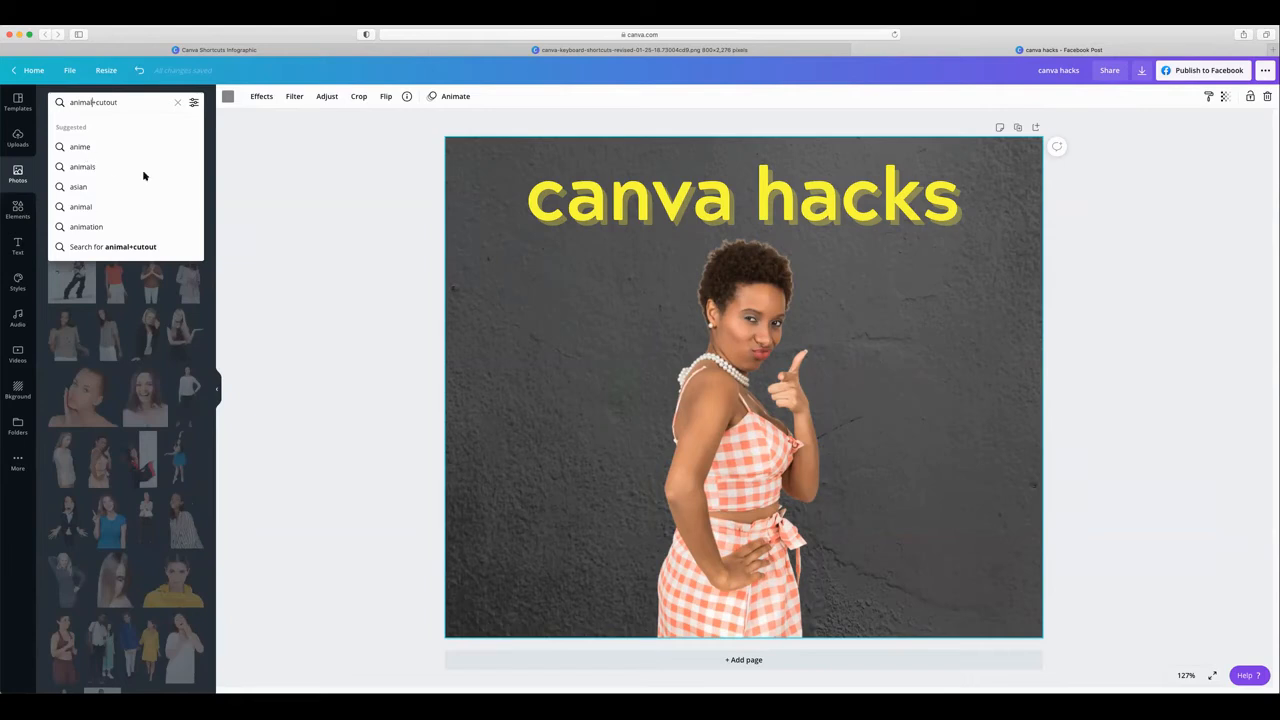
key(Return)
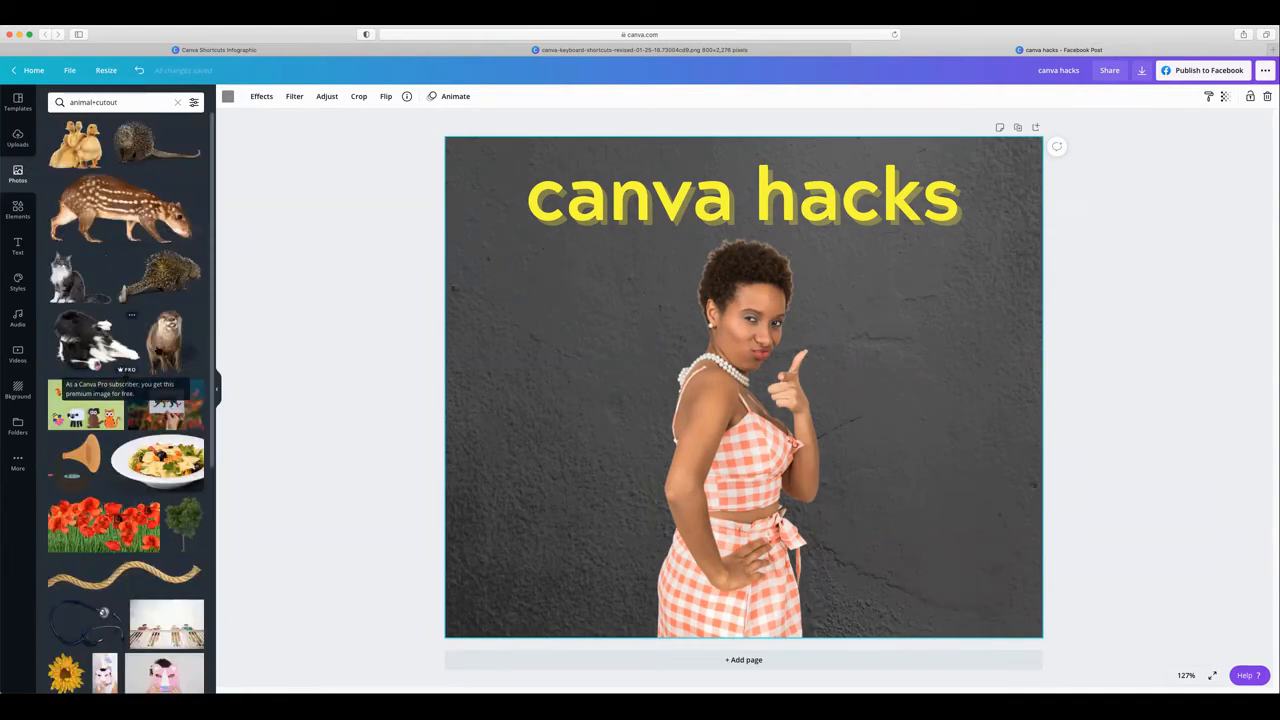
Step: Try the black and white dog cutout at a smaller size beside the woman, and delete it from the design
click(116, 346)
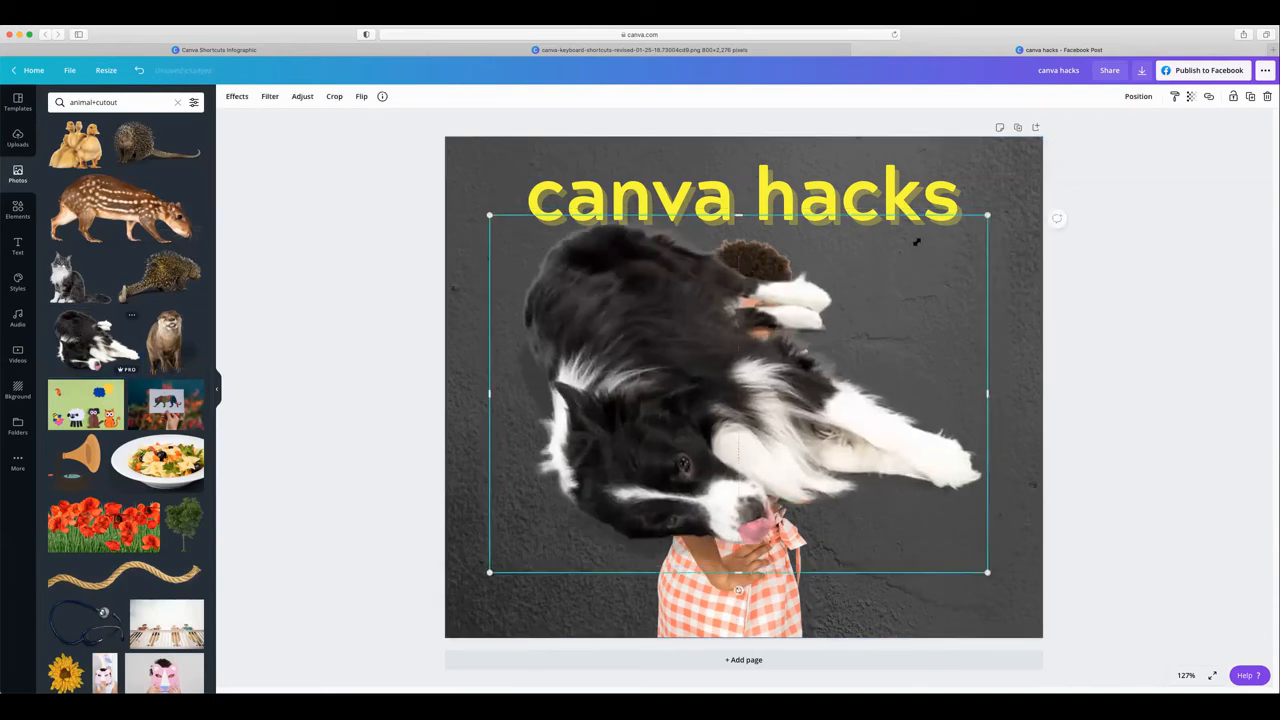
drag(675, 305, 600, 341)
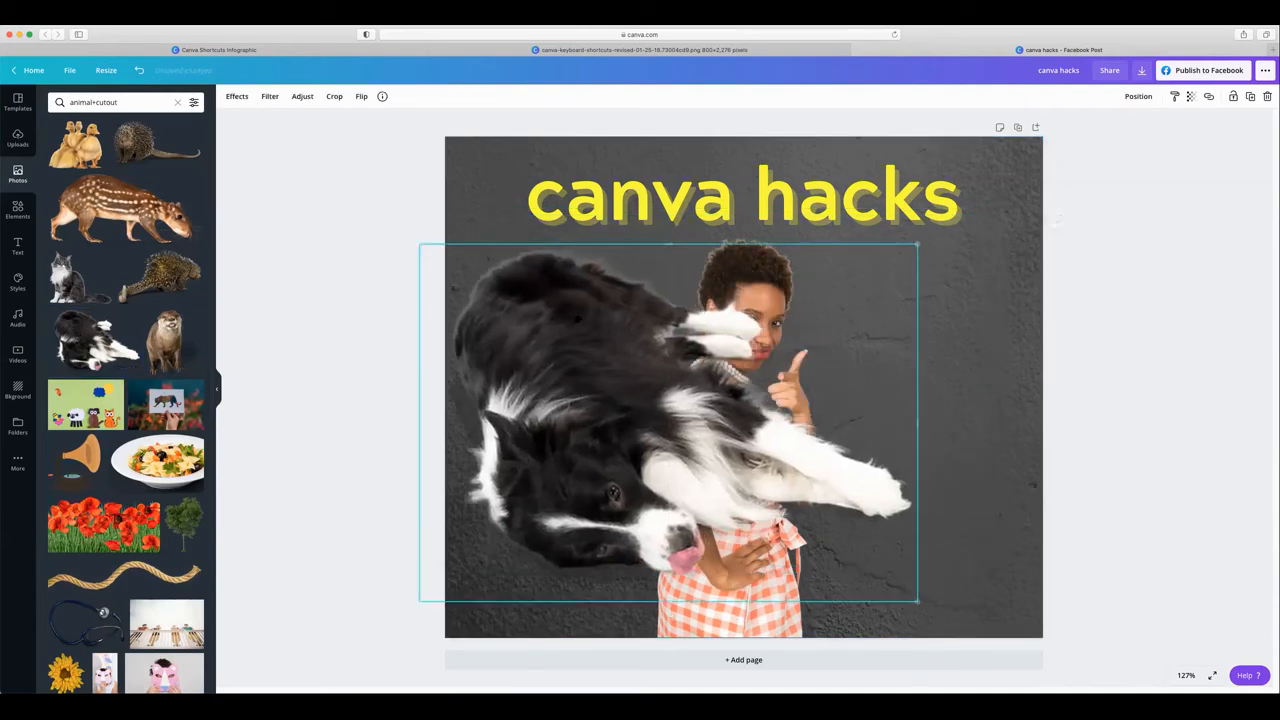
drag(918, 244, 684, 411)
drag(560, 488, 585, 342)
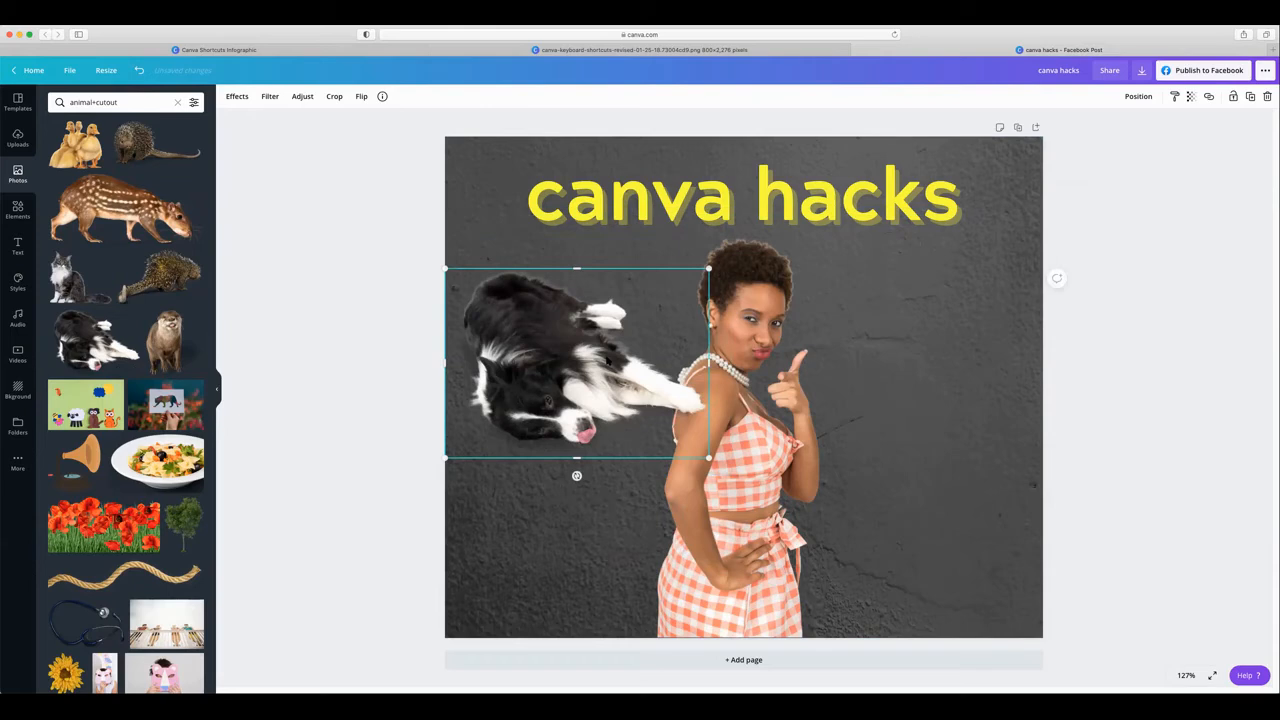
key(Delete)
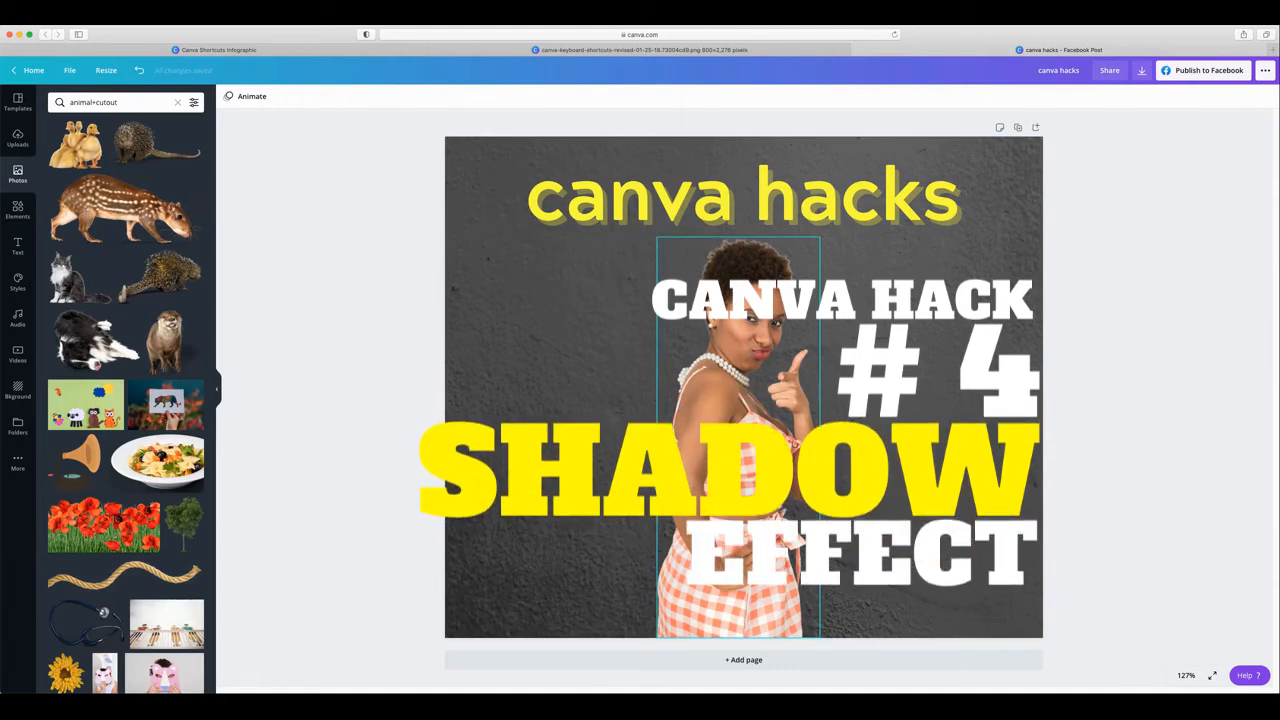
Step: Give the woman cutout the Glow effect from Shadows and show all the shadow styles
click(729, 428)
click(238, 97)
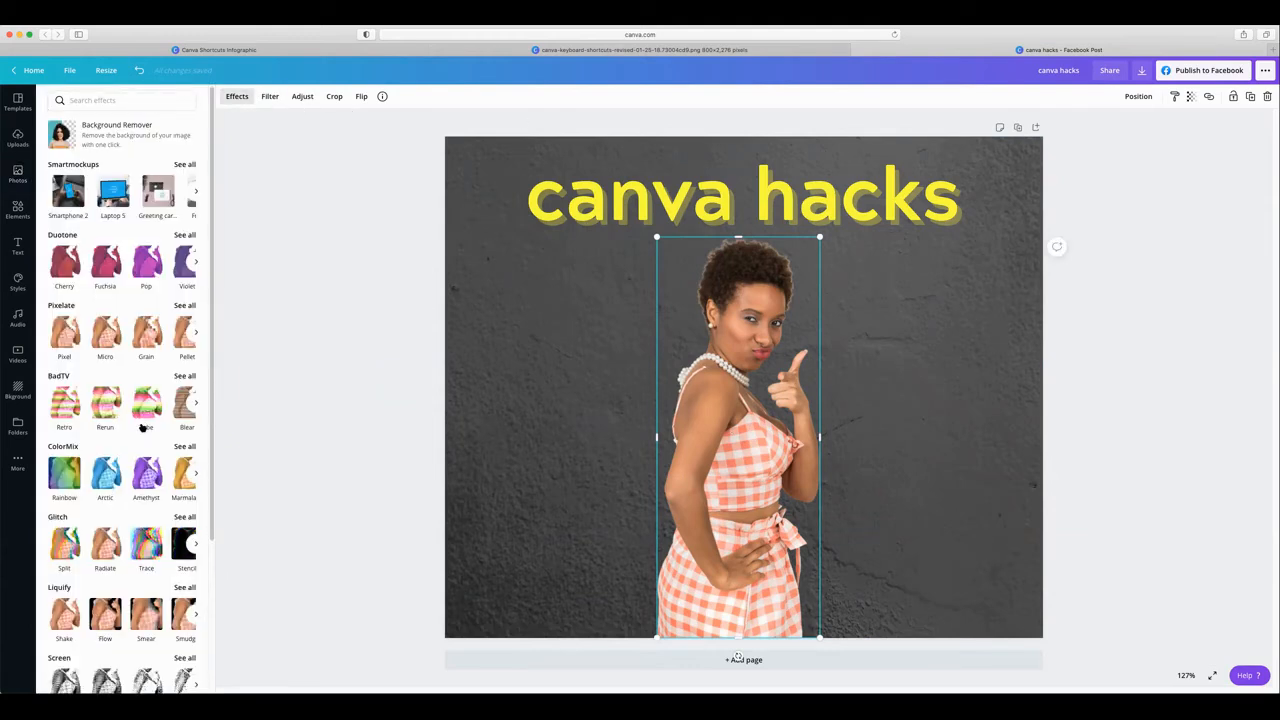
scroll(142, 427, down, 5)
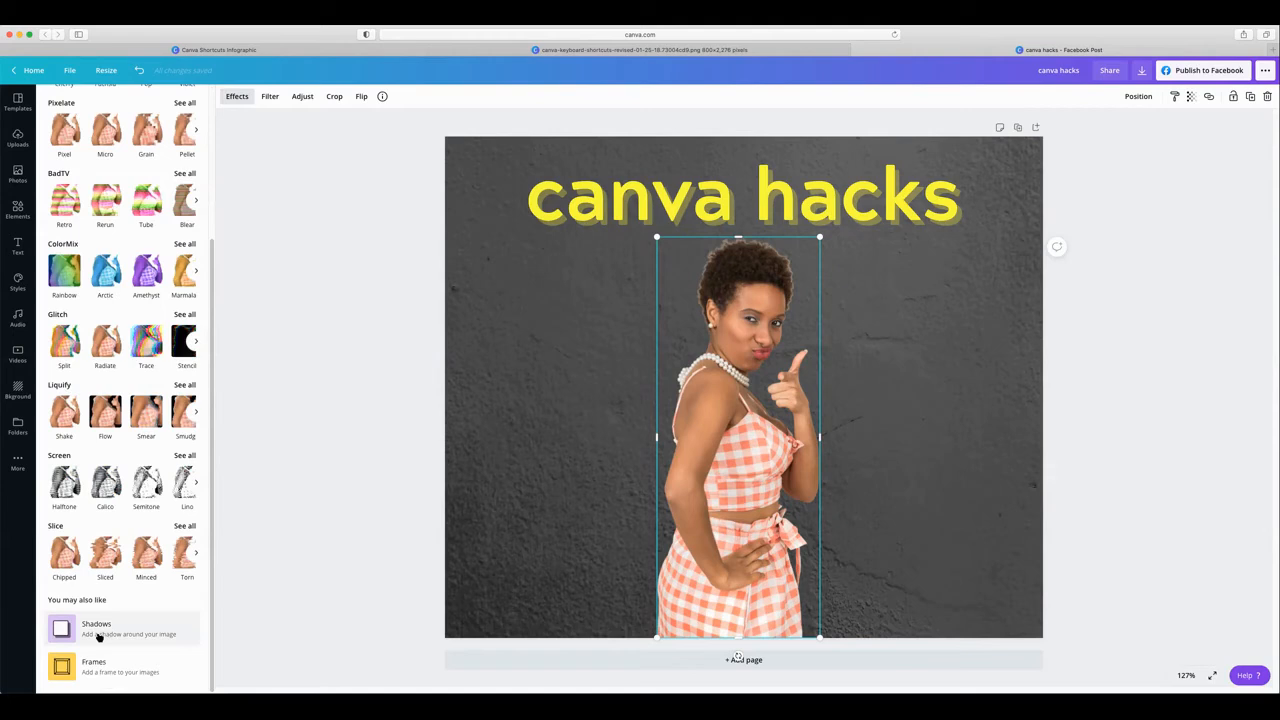
click(189, 622)
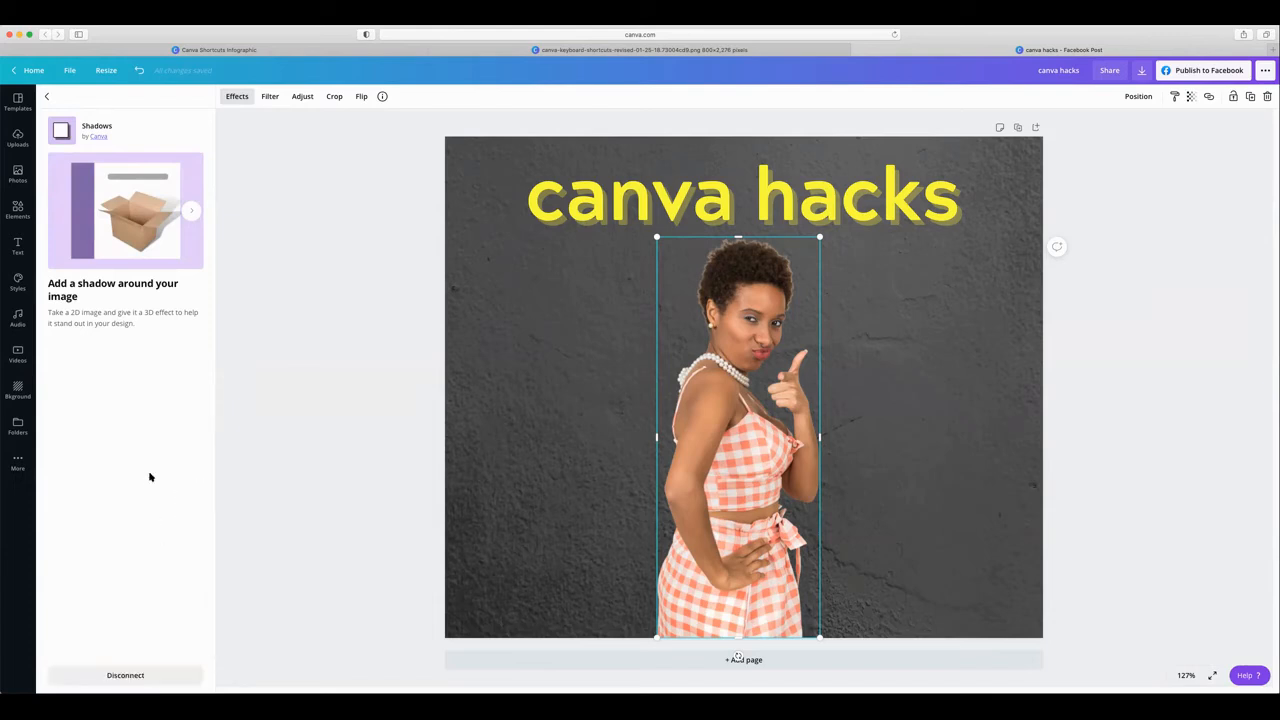
scroll(150, 474, down, 1)
scroll(196, 602, down, 1)
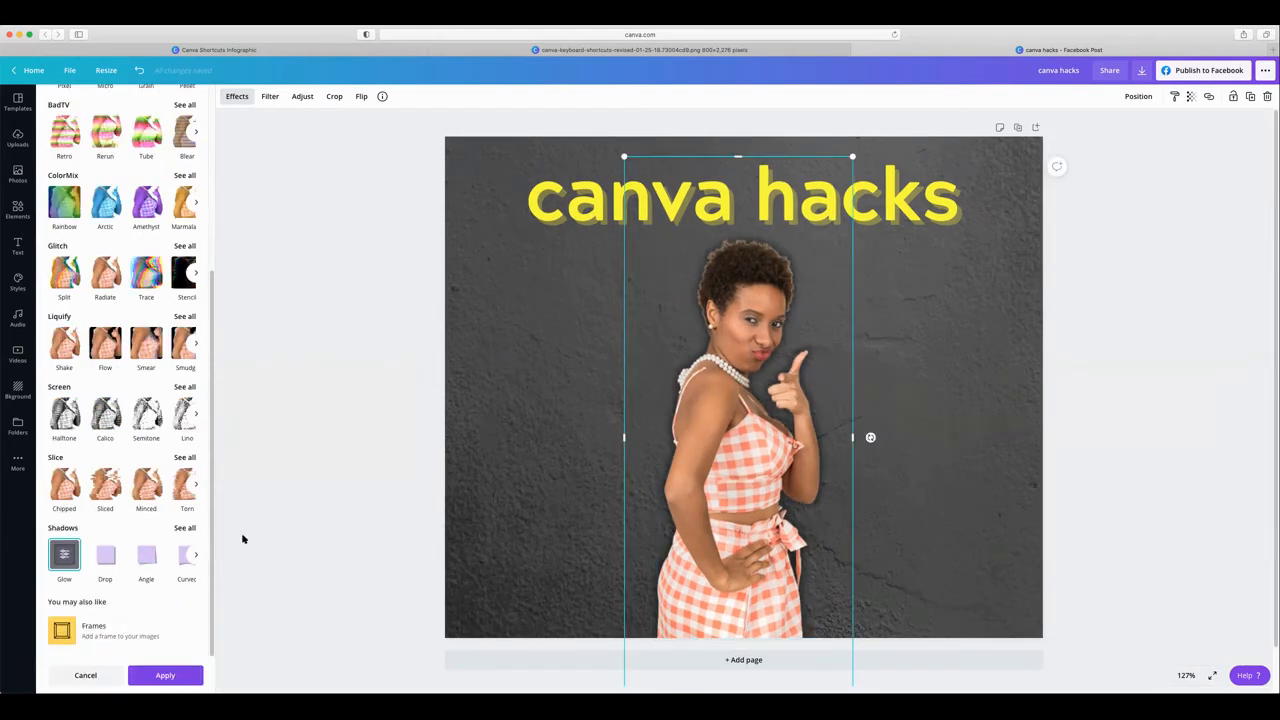
click(186, 527)
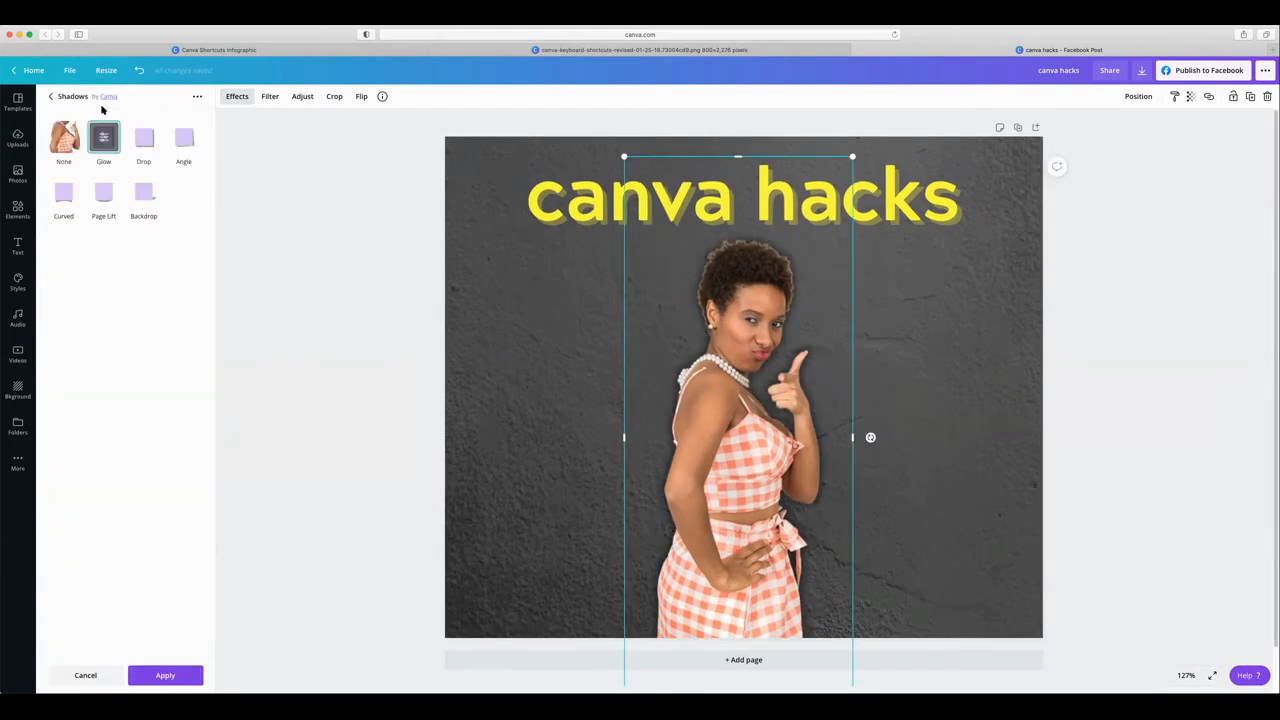
Step: Try the Drop, Angle, Backdrop, Page Lift and Curved shadow styles on the woman cutout
click(144, 143)
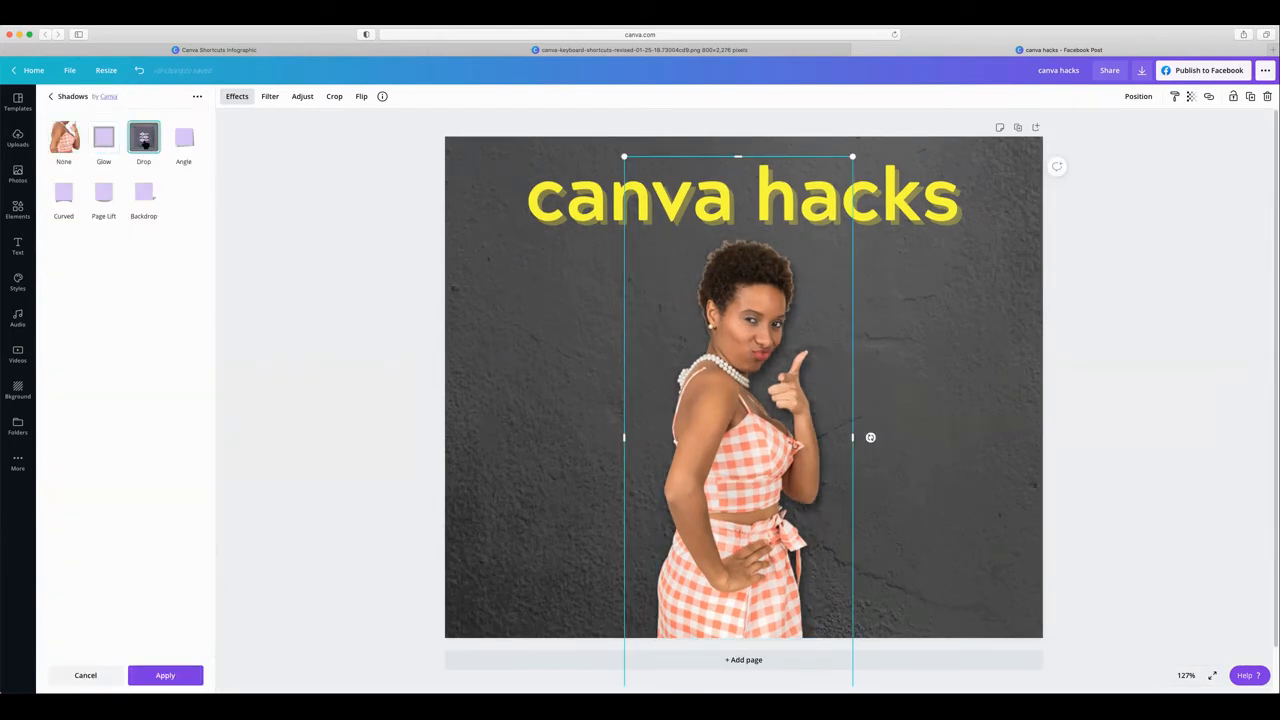
click(180, 148)
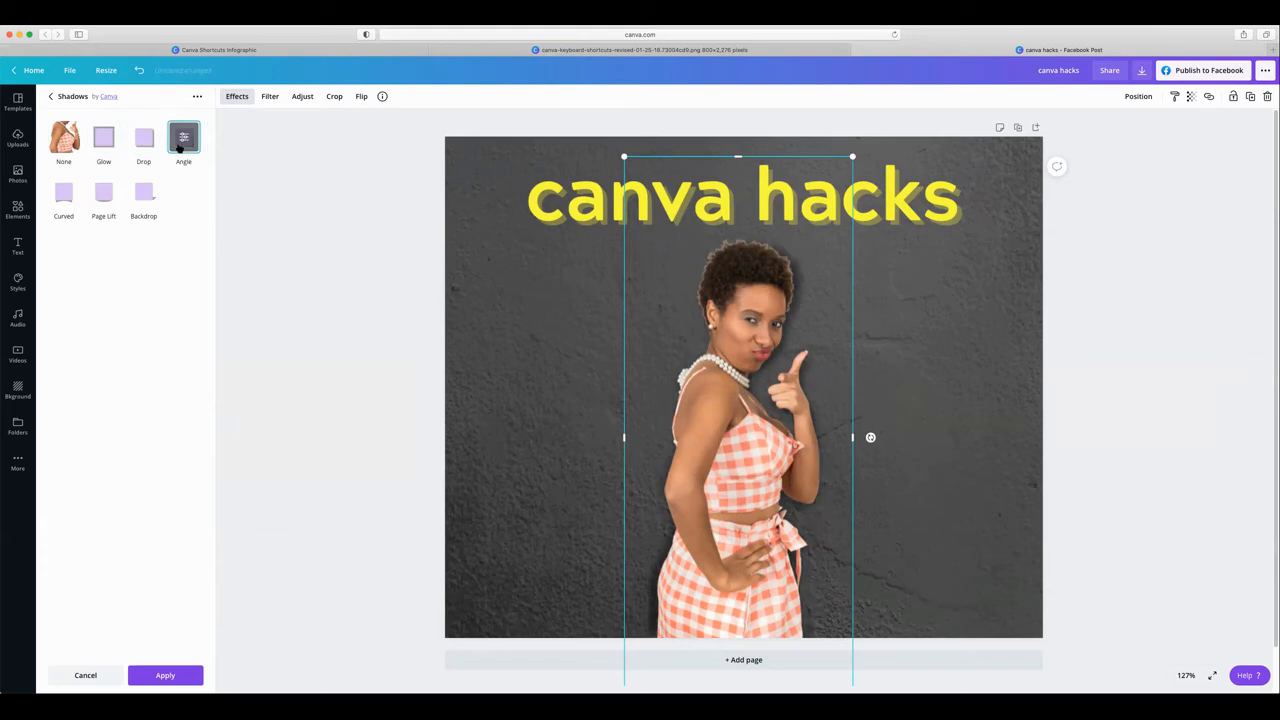
click(141, 204)
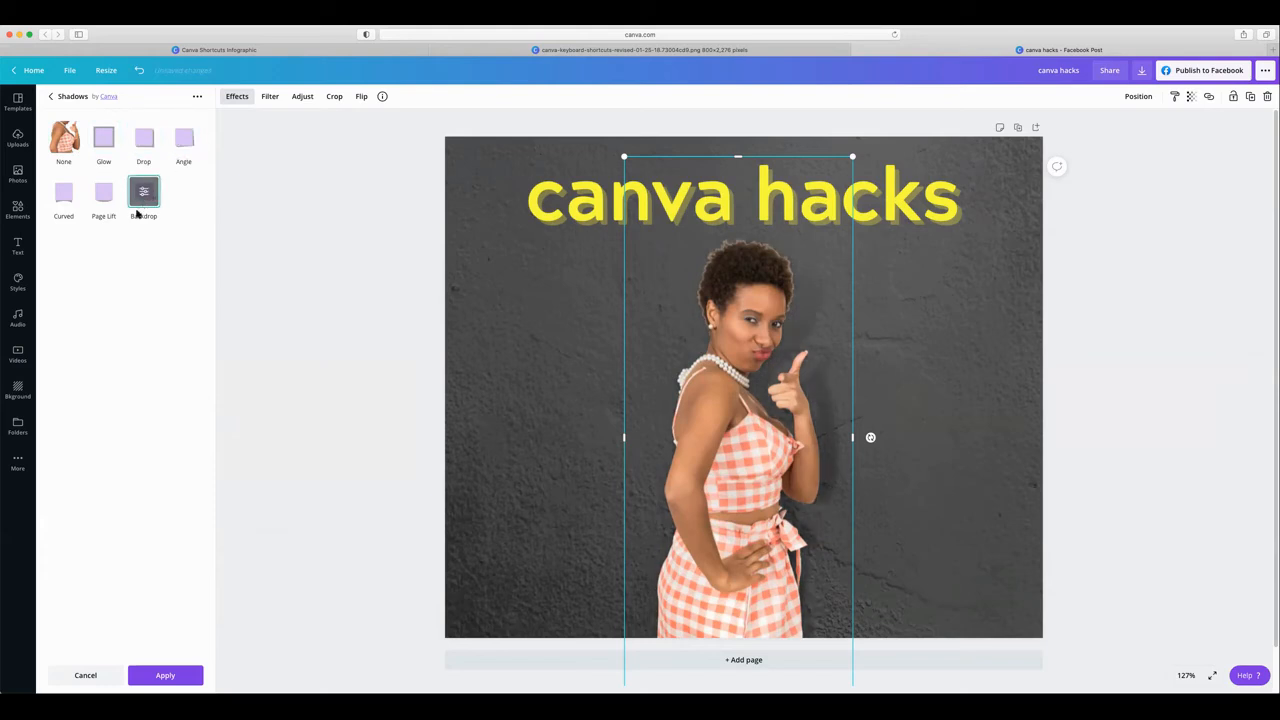
click(100, 205)
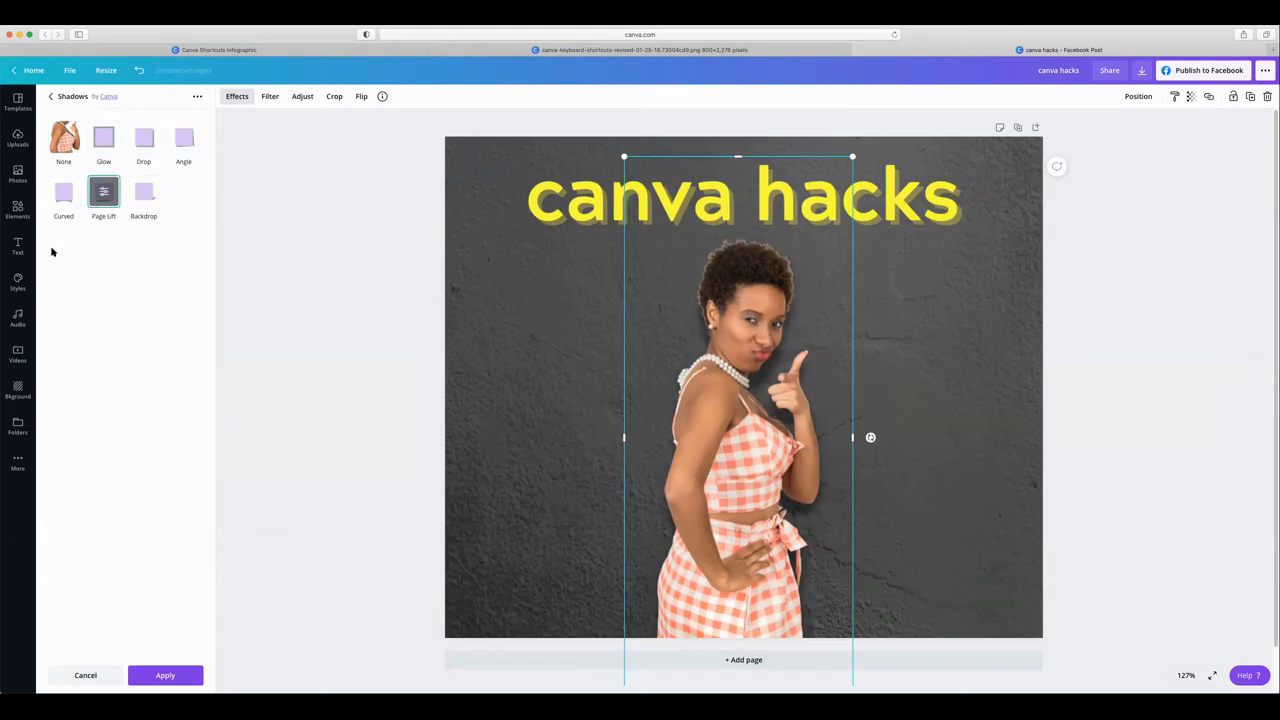
click(64, 205)
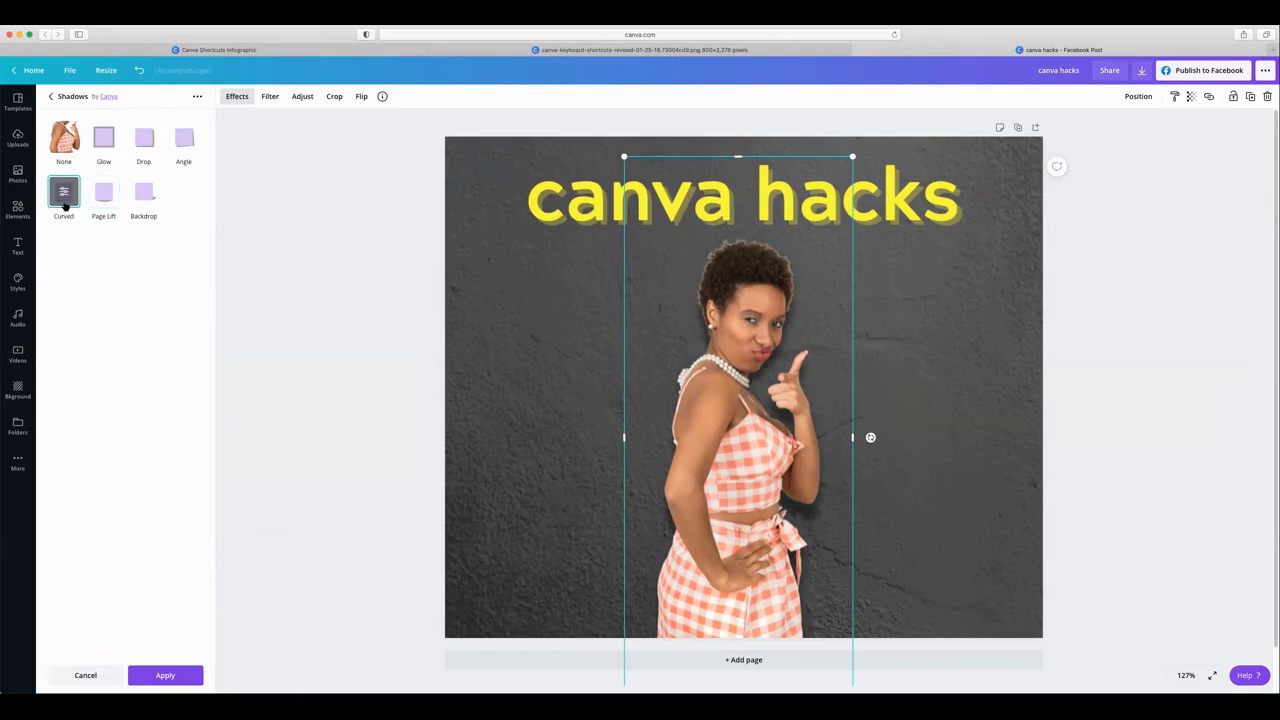
Step: Set the woman cutout's shadow to Glow with the yellow document color and a transparency of 100
click(99, 147)
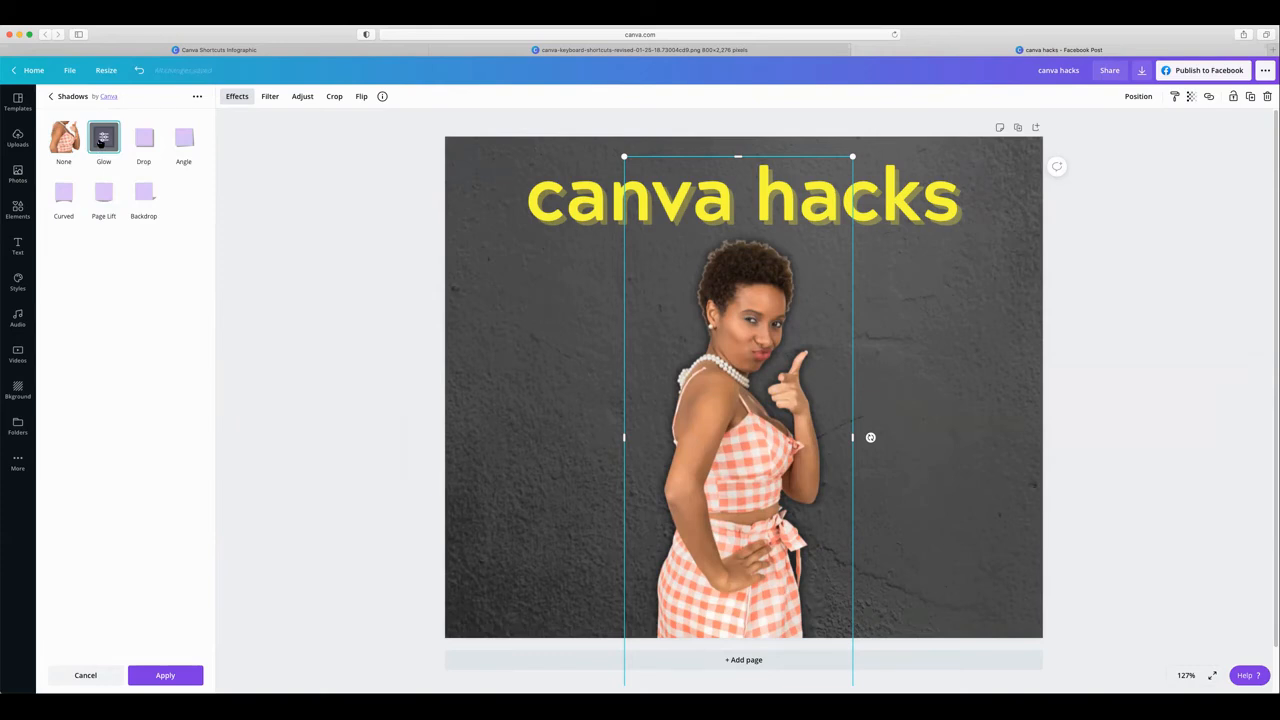
click(100, 143)
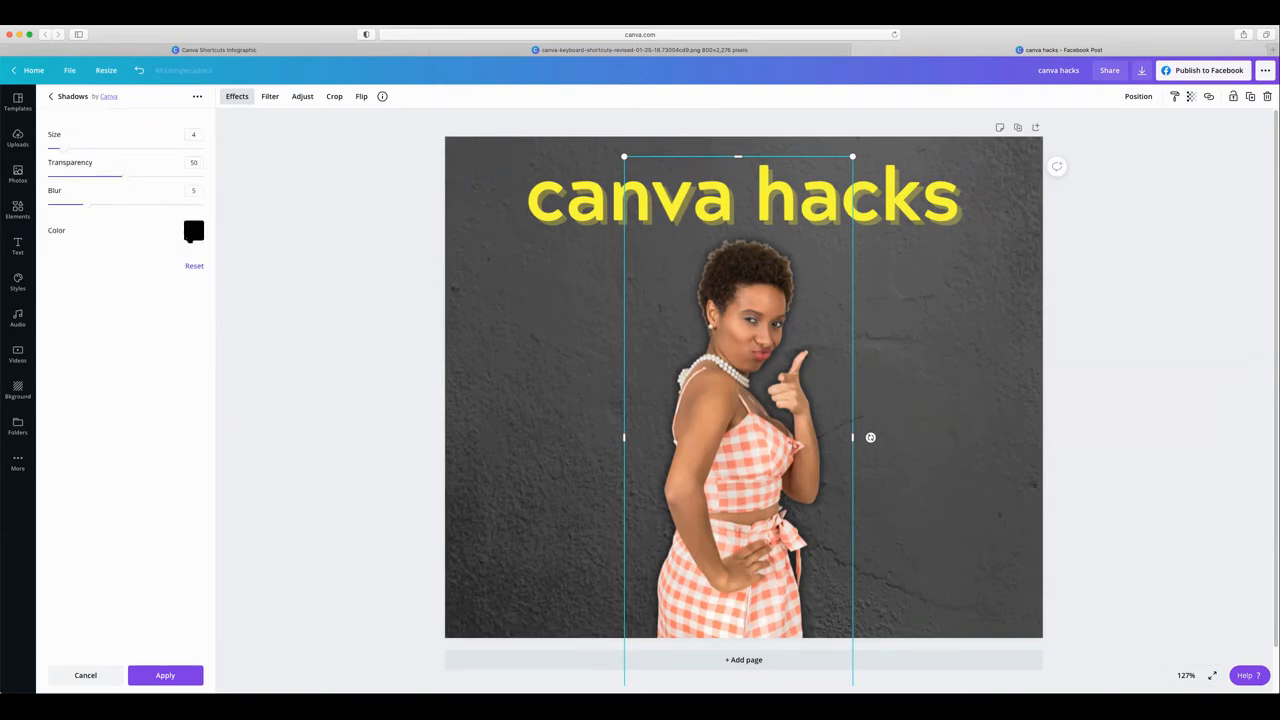
click(192, 232)
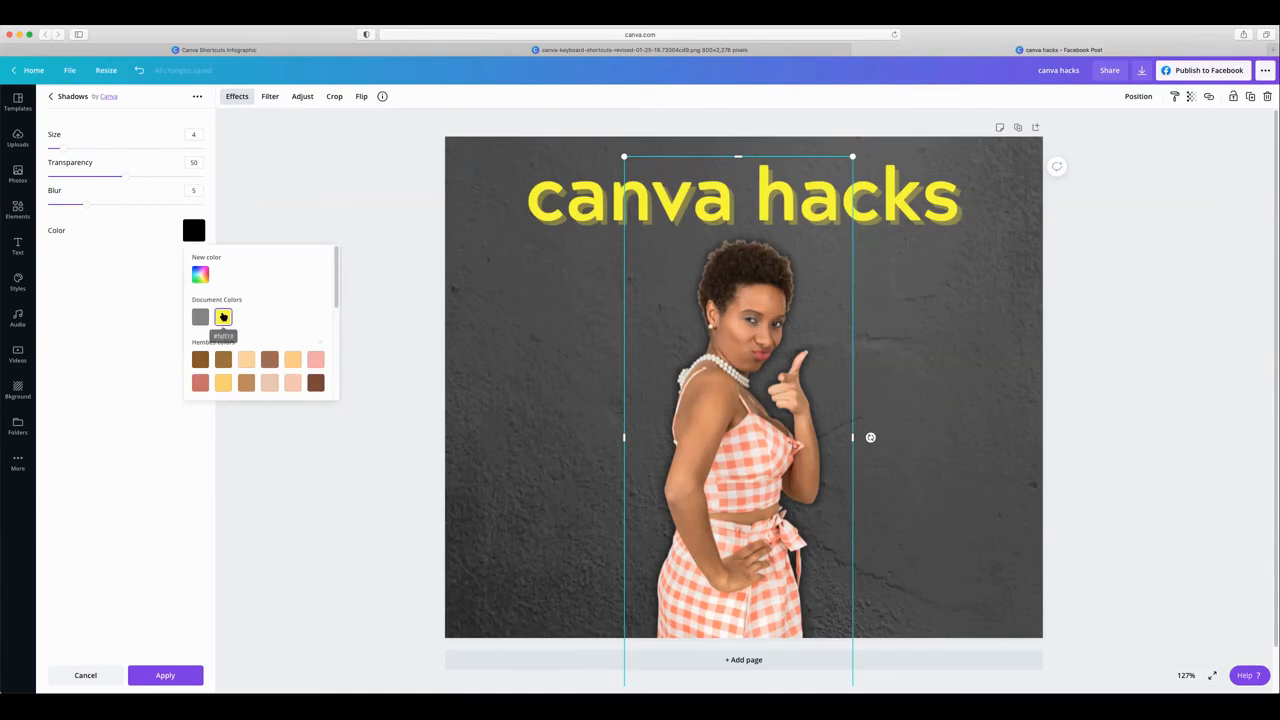
click(223, 316)
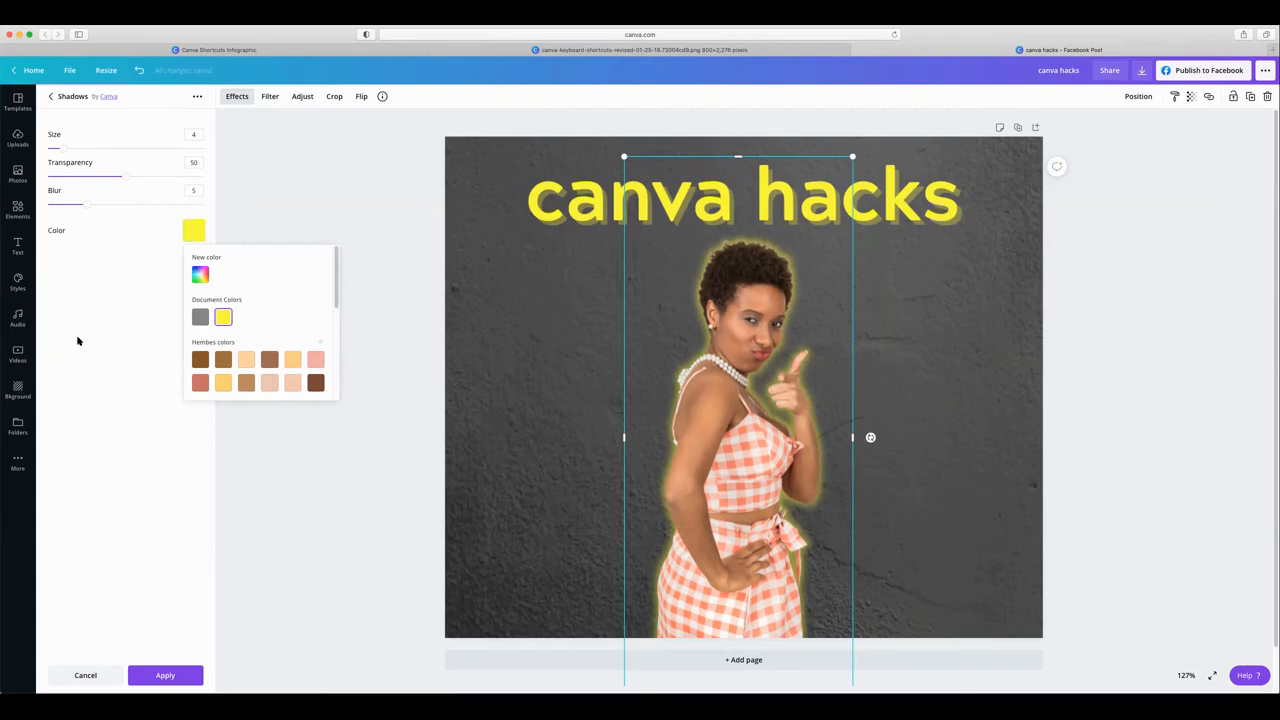
click(178, 431)
drag(125, 179, 197, 186)
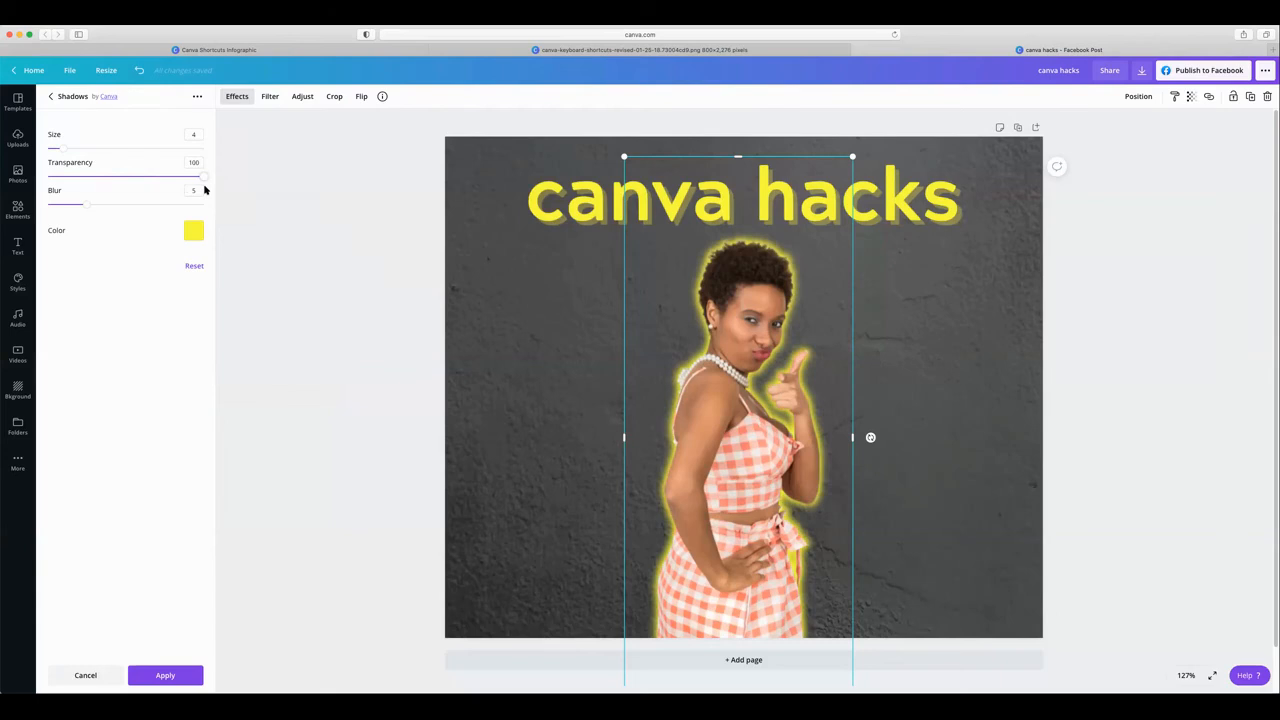
Step: Reduce the glow's transparency to 68, try a size of 7, and set the size back to 4
drag(195, 179, 151, 180)
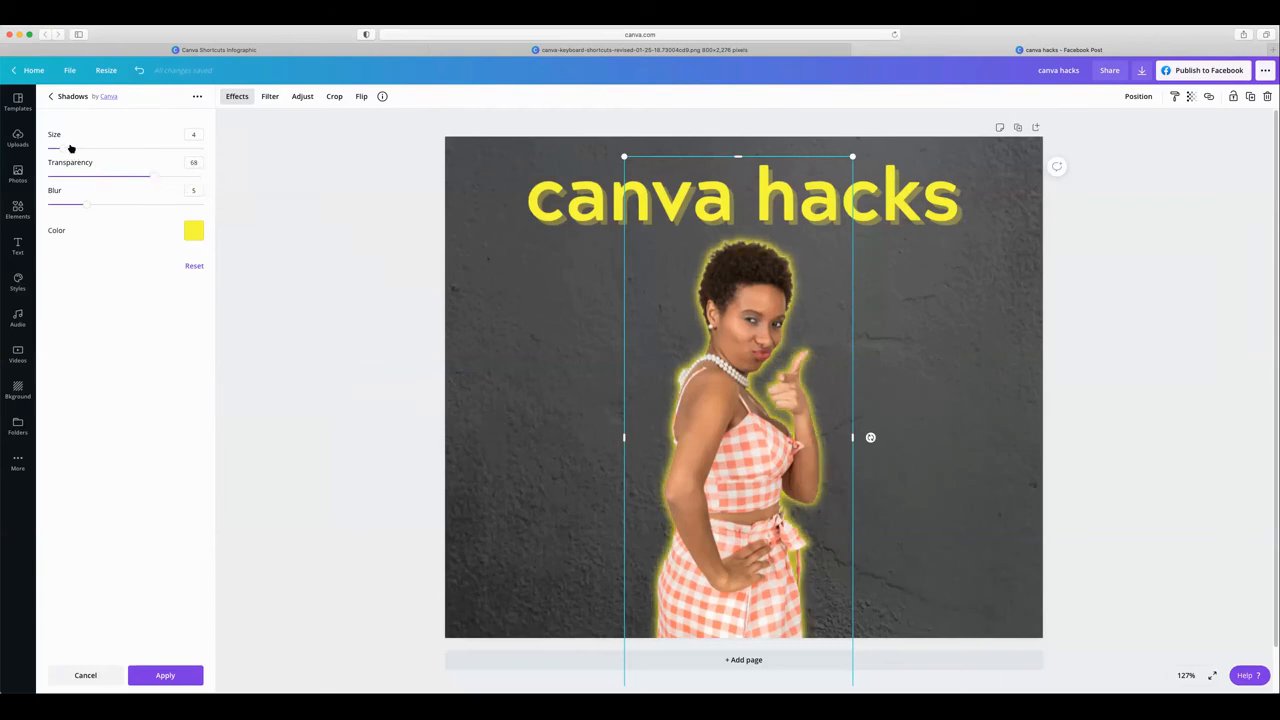
mouse_move(66, 151)
mouse_down()
mouse_move(140, 153)
mouse_move(75, 155)
mouse_up()
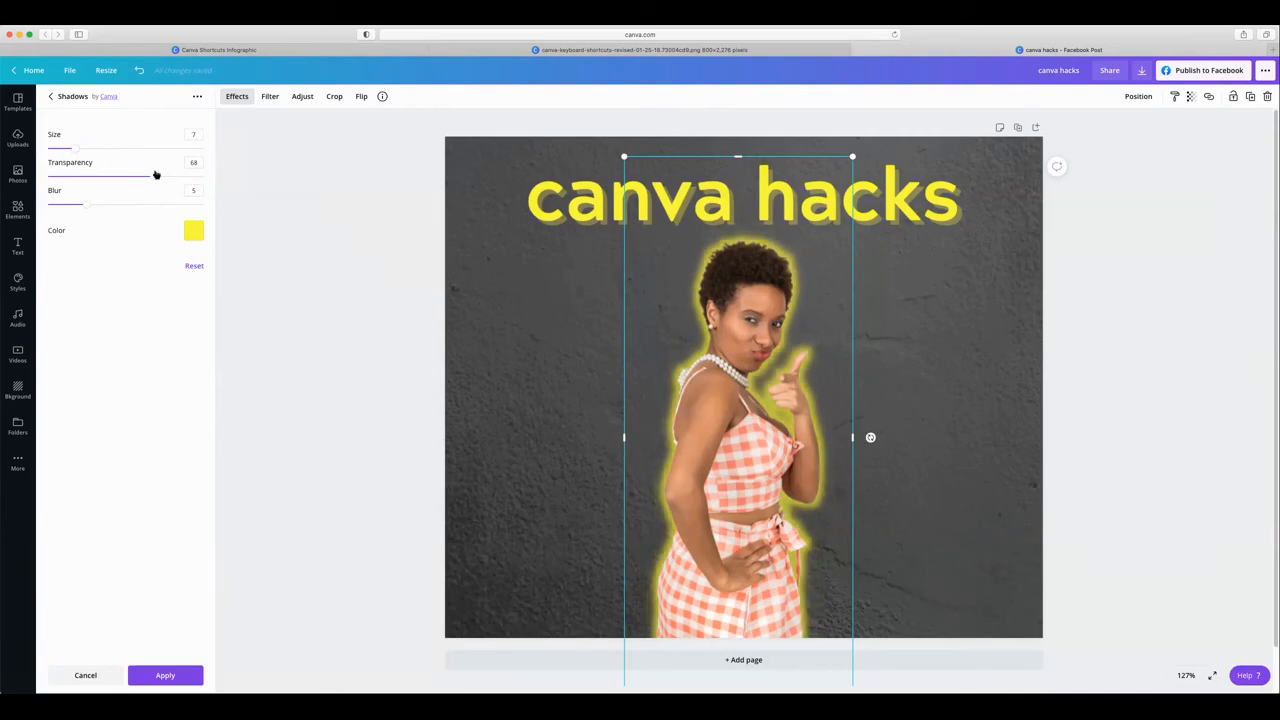
drag(78, 150, 62, 153)
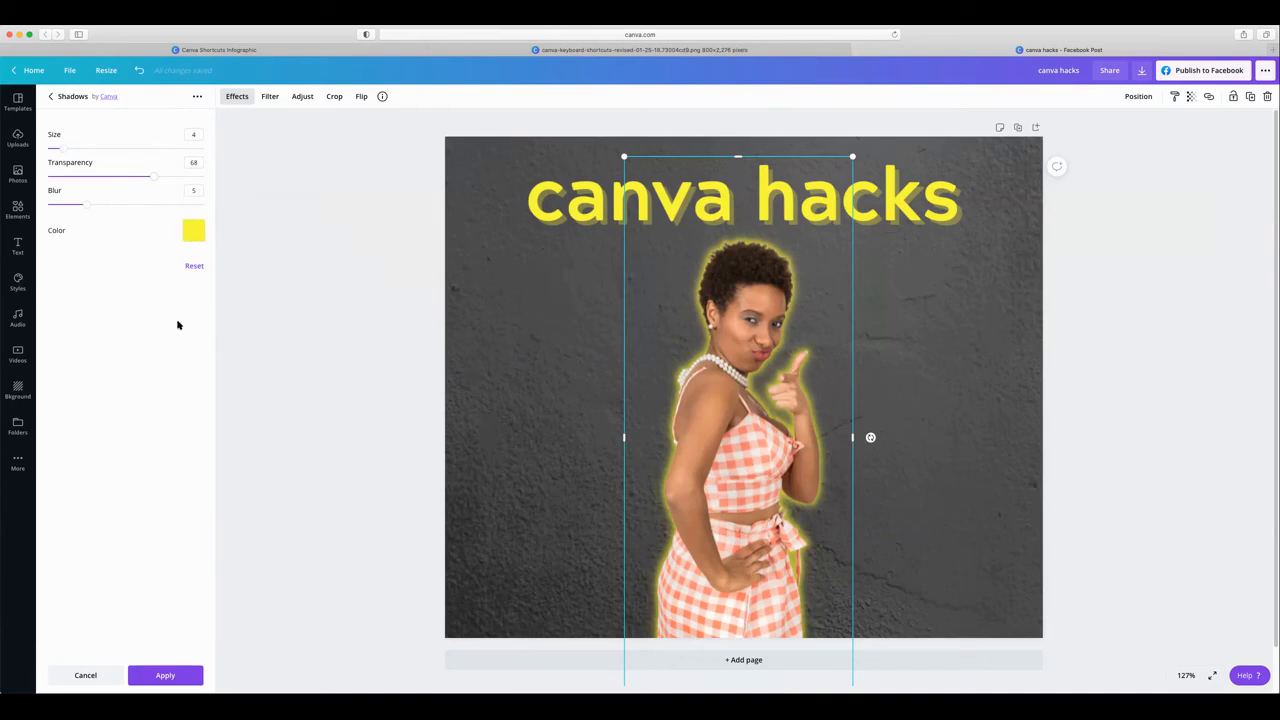
Step: Change the woman cutout's glow color to white (#FFFFFF) and close the image effects
click(193, 230)
click(204, 273)
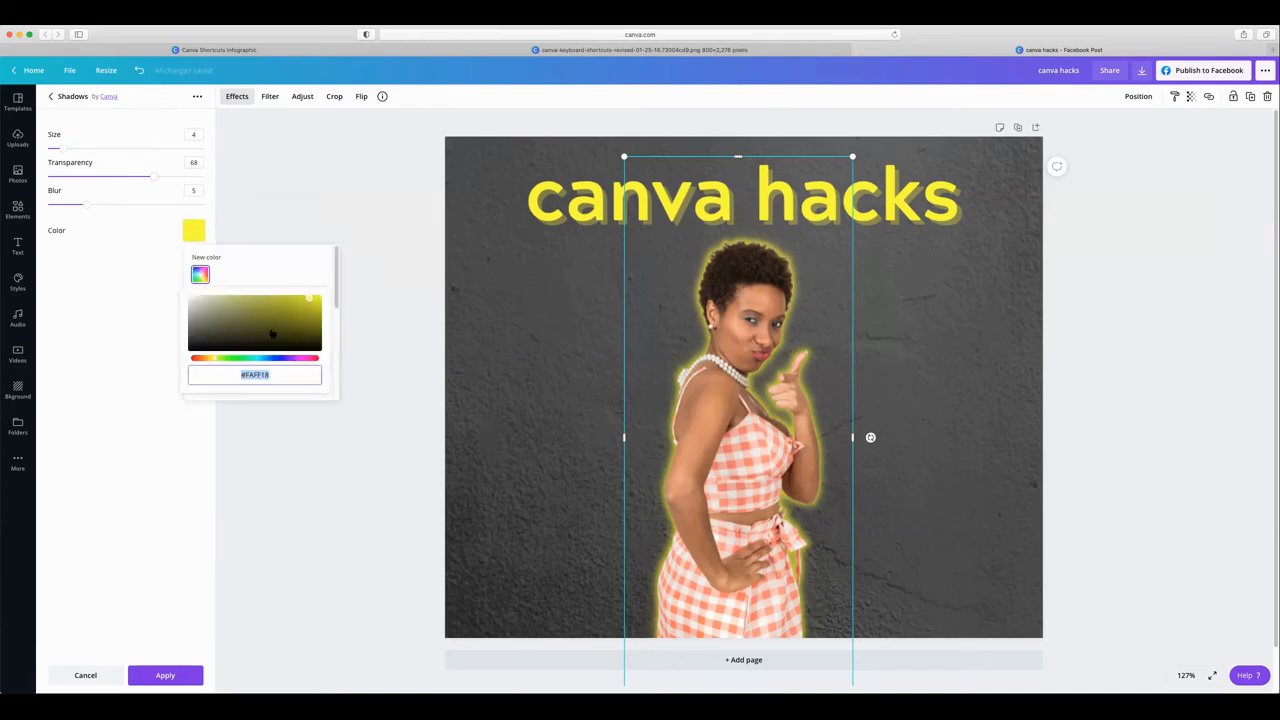
drag(289, 294, 167, 295)
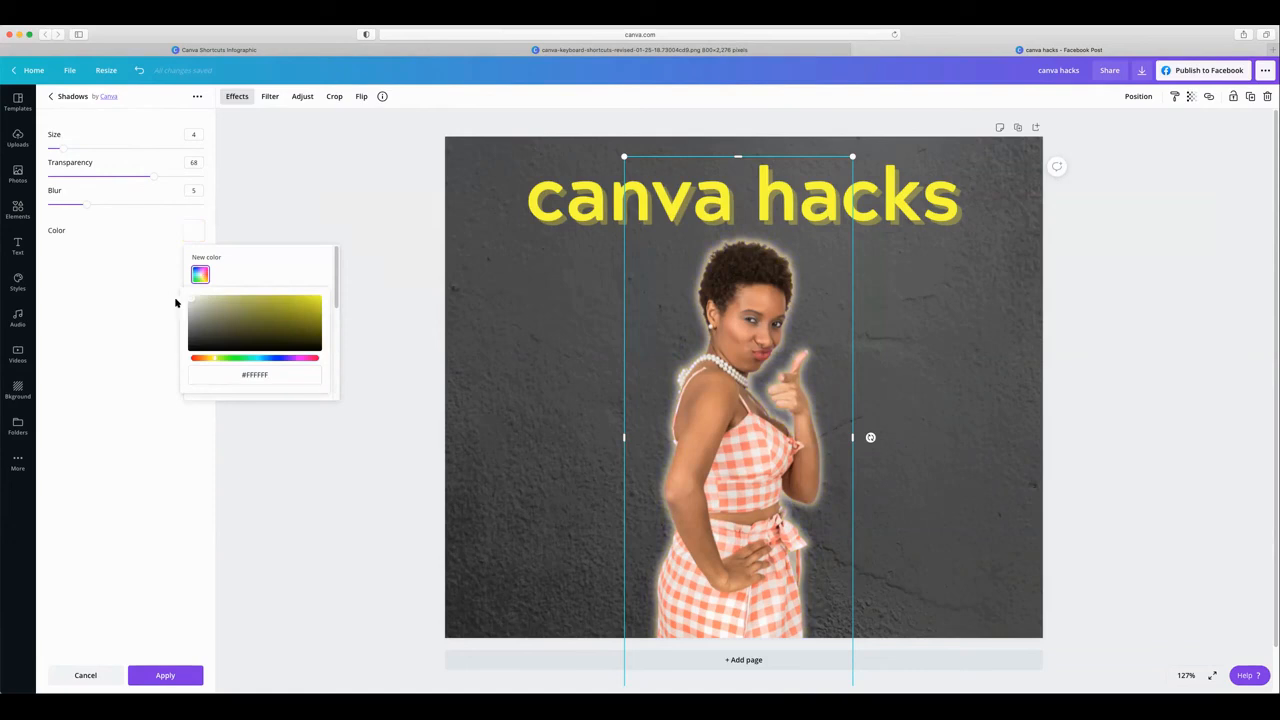
click(193, 300)
click(131, 440)
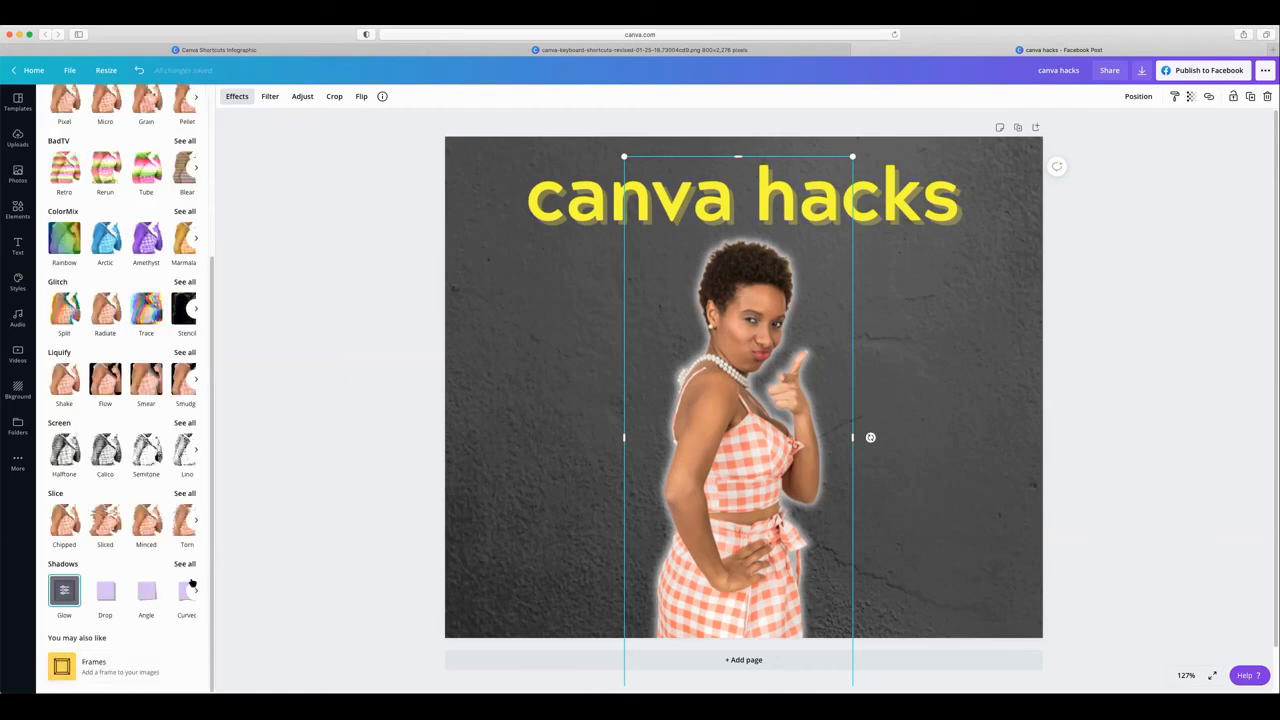
key(Escape)
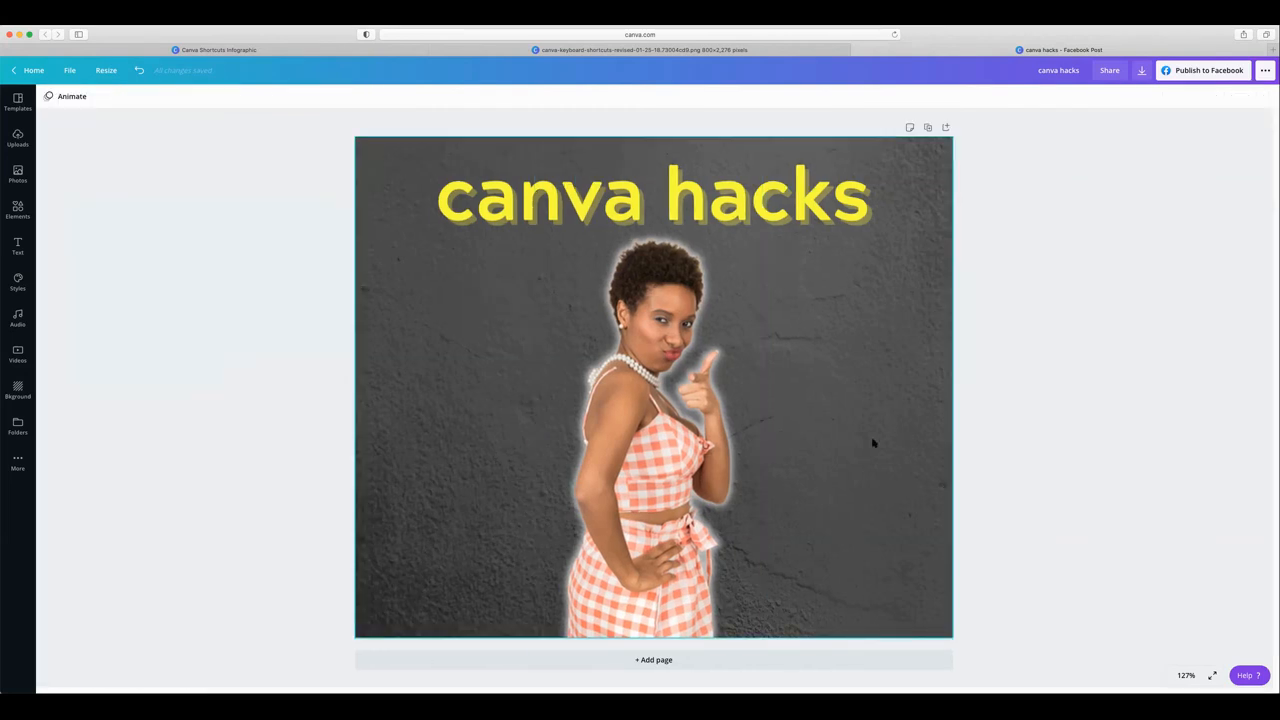